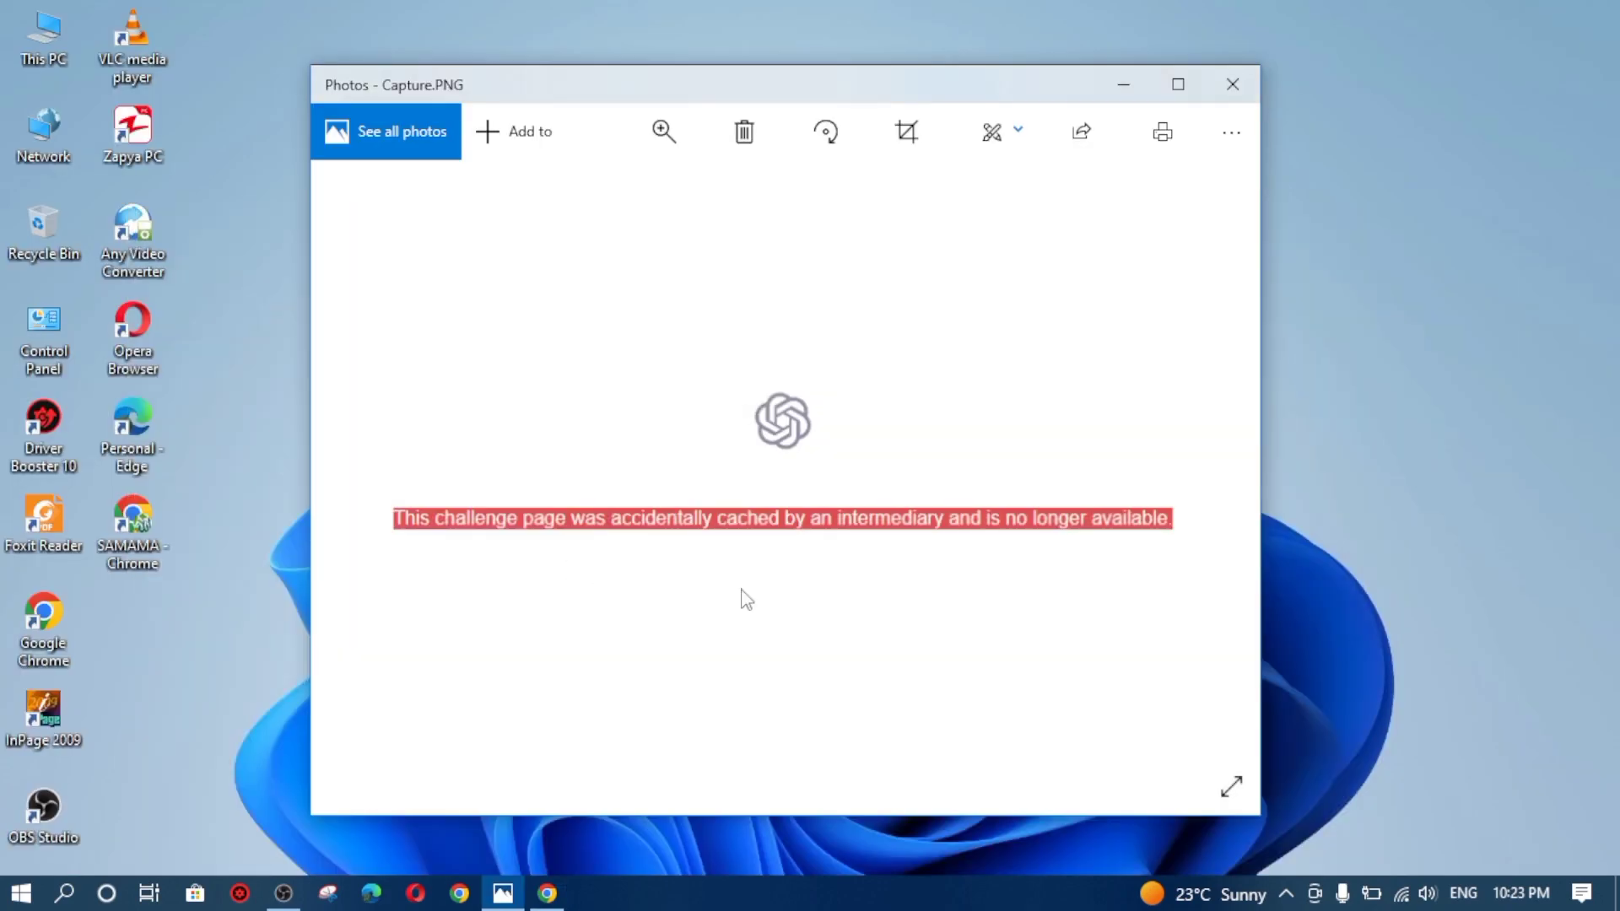
Maximize the Photos window showing the Capture.PNG challenge page error screenshot
{"action": "left_click", "coordinate": [1176, 85]}
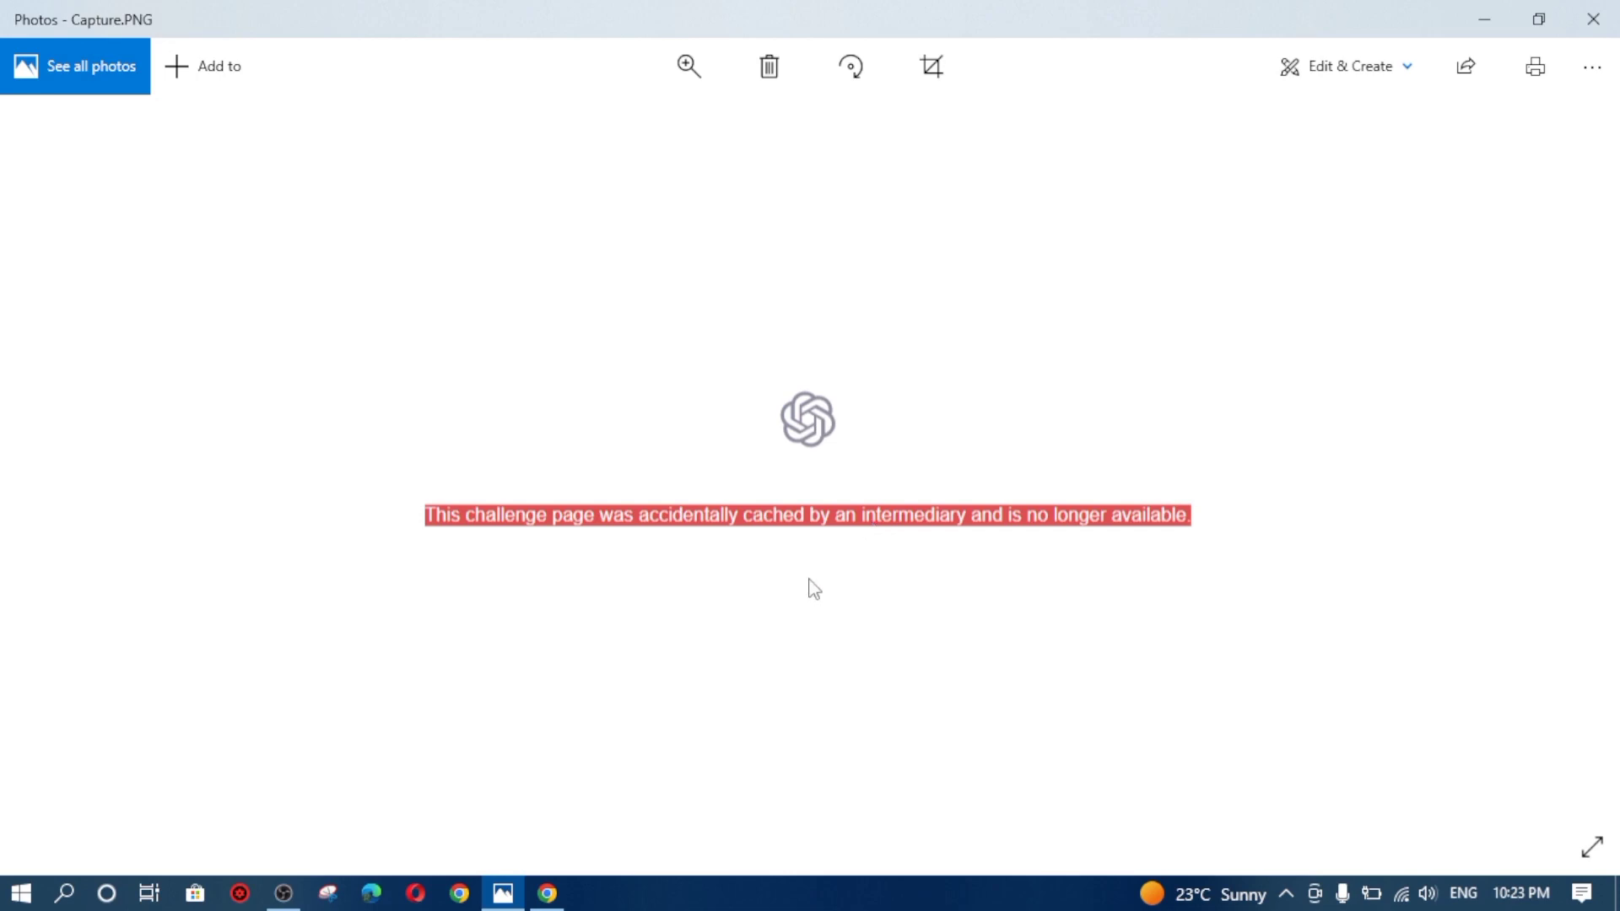
Minimize Photos, launch Chrome maximized in the chosen profile, and rerun the 'chat gpt' Google search
{"action": "left_click", "coordinate": [1482, 26]}
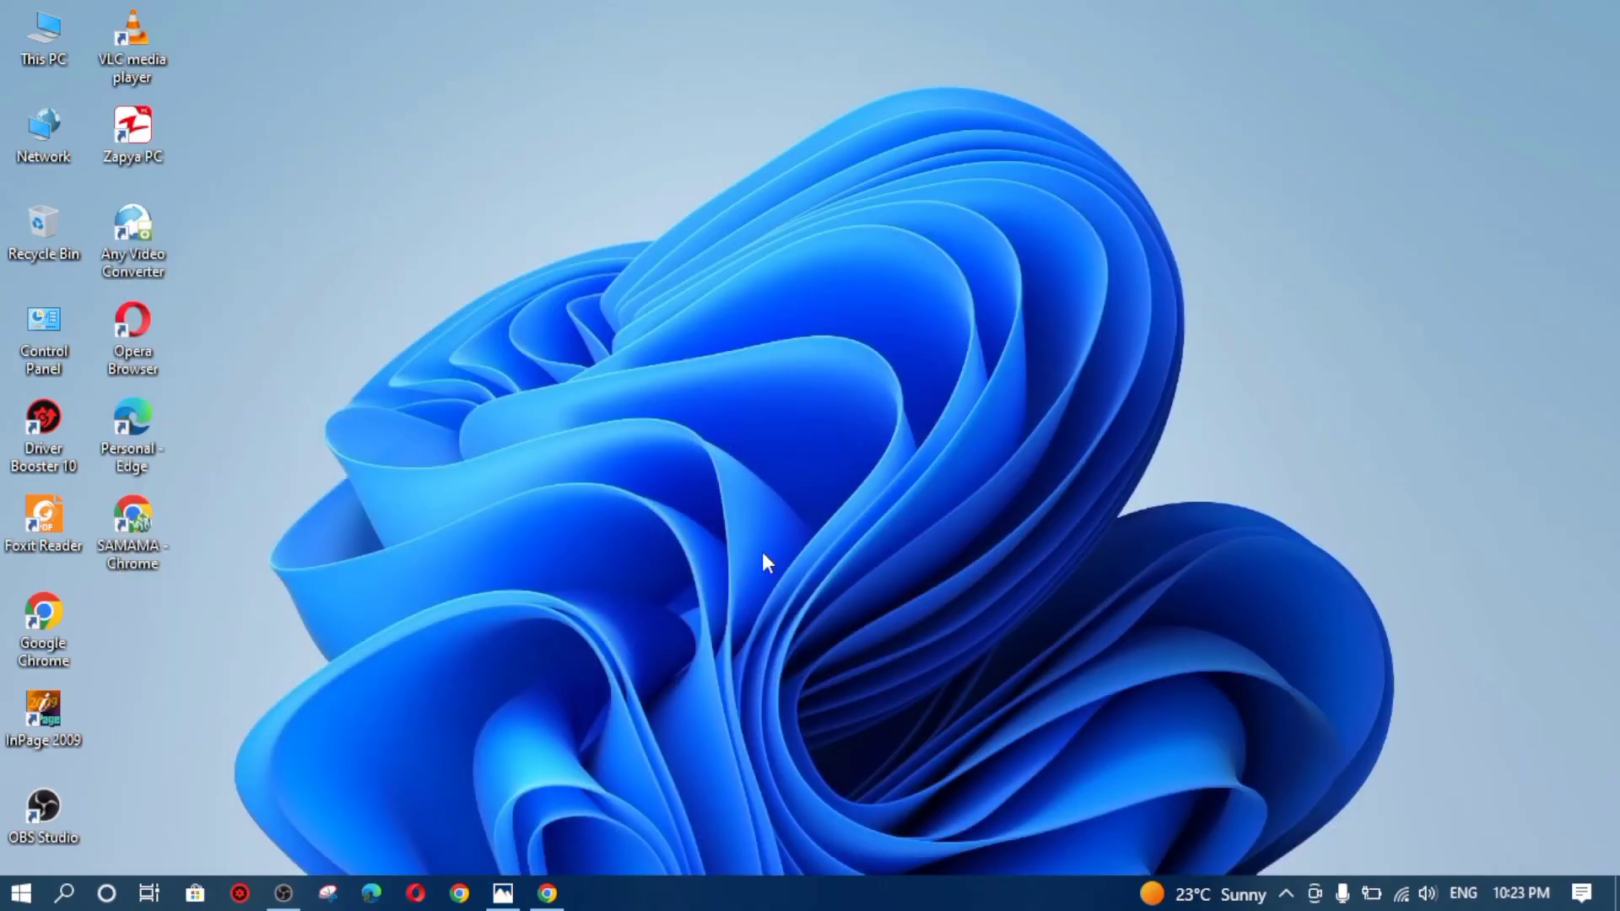
{"action": "left_click", "coordinate": [459, 893]}
{"action": "left_click", "coordinate": [777, 552]}
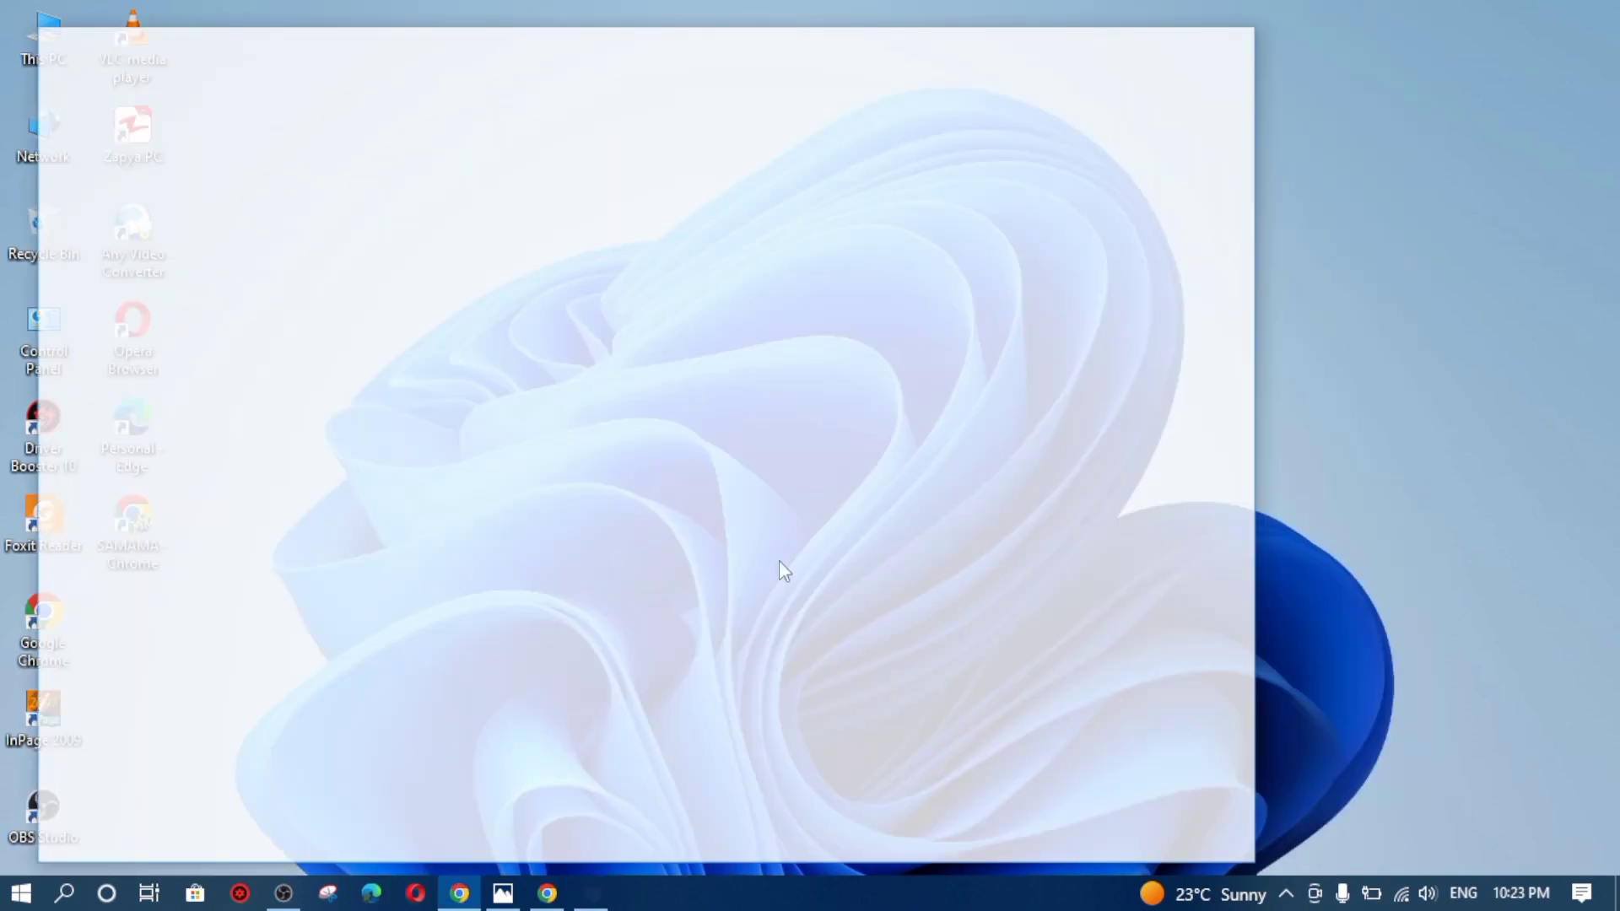
{"action": "left_click", "coordinate": [1180, 43]}
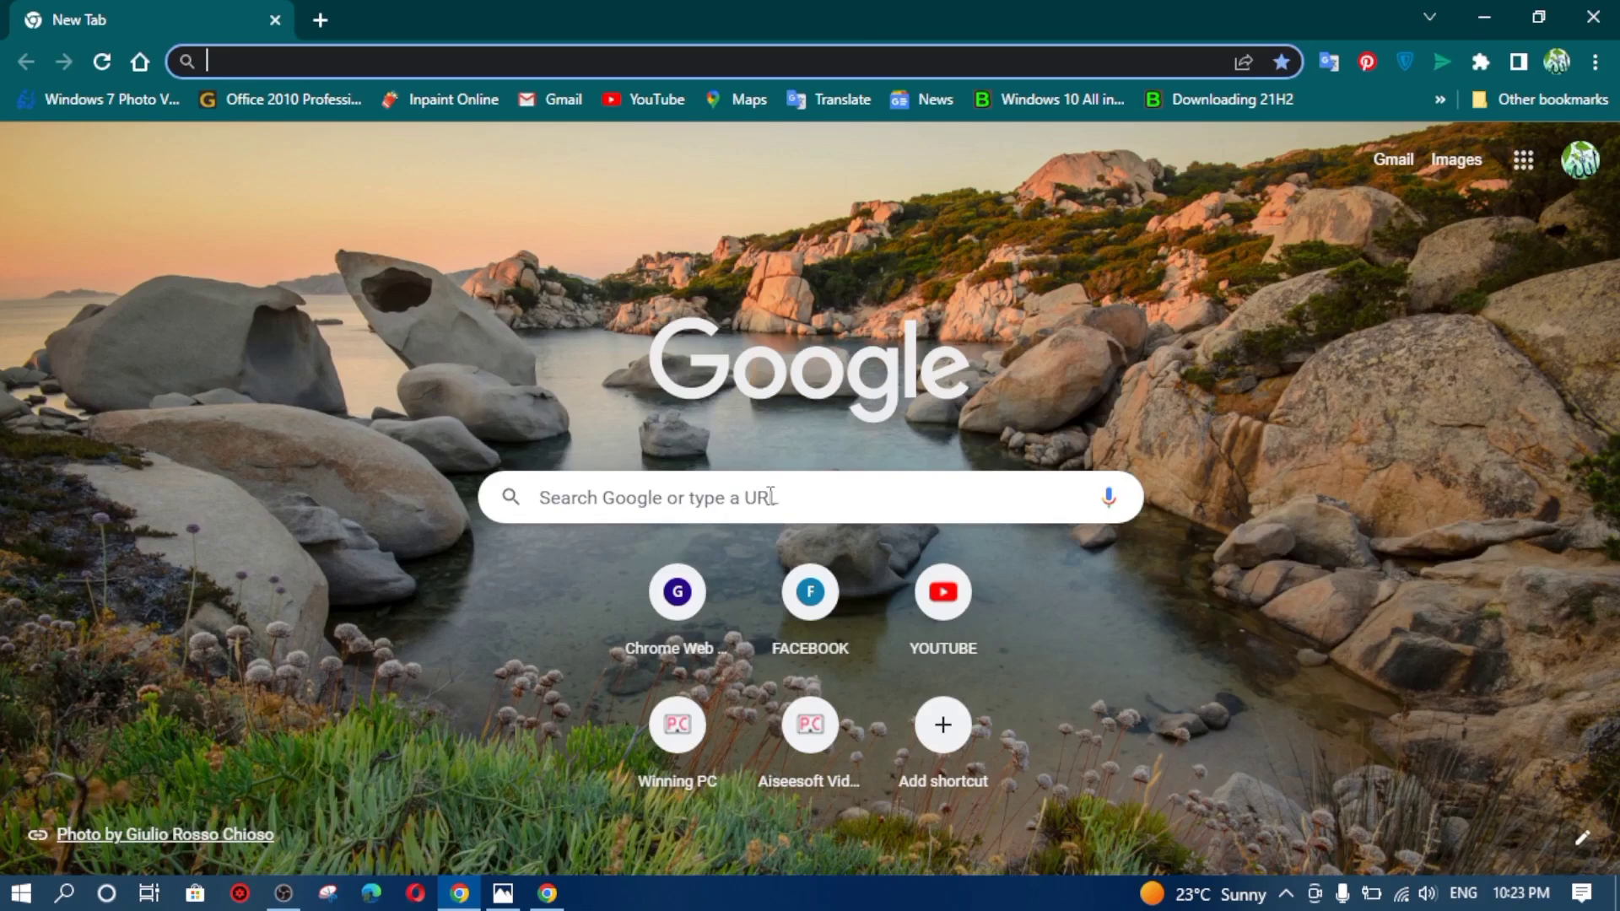
{"action": "left_click", "coordinate": [770, 496]}
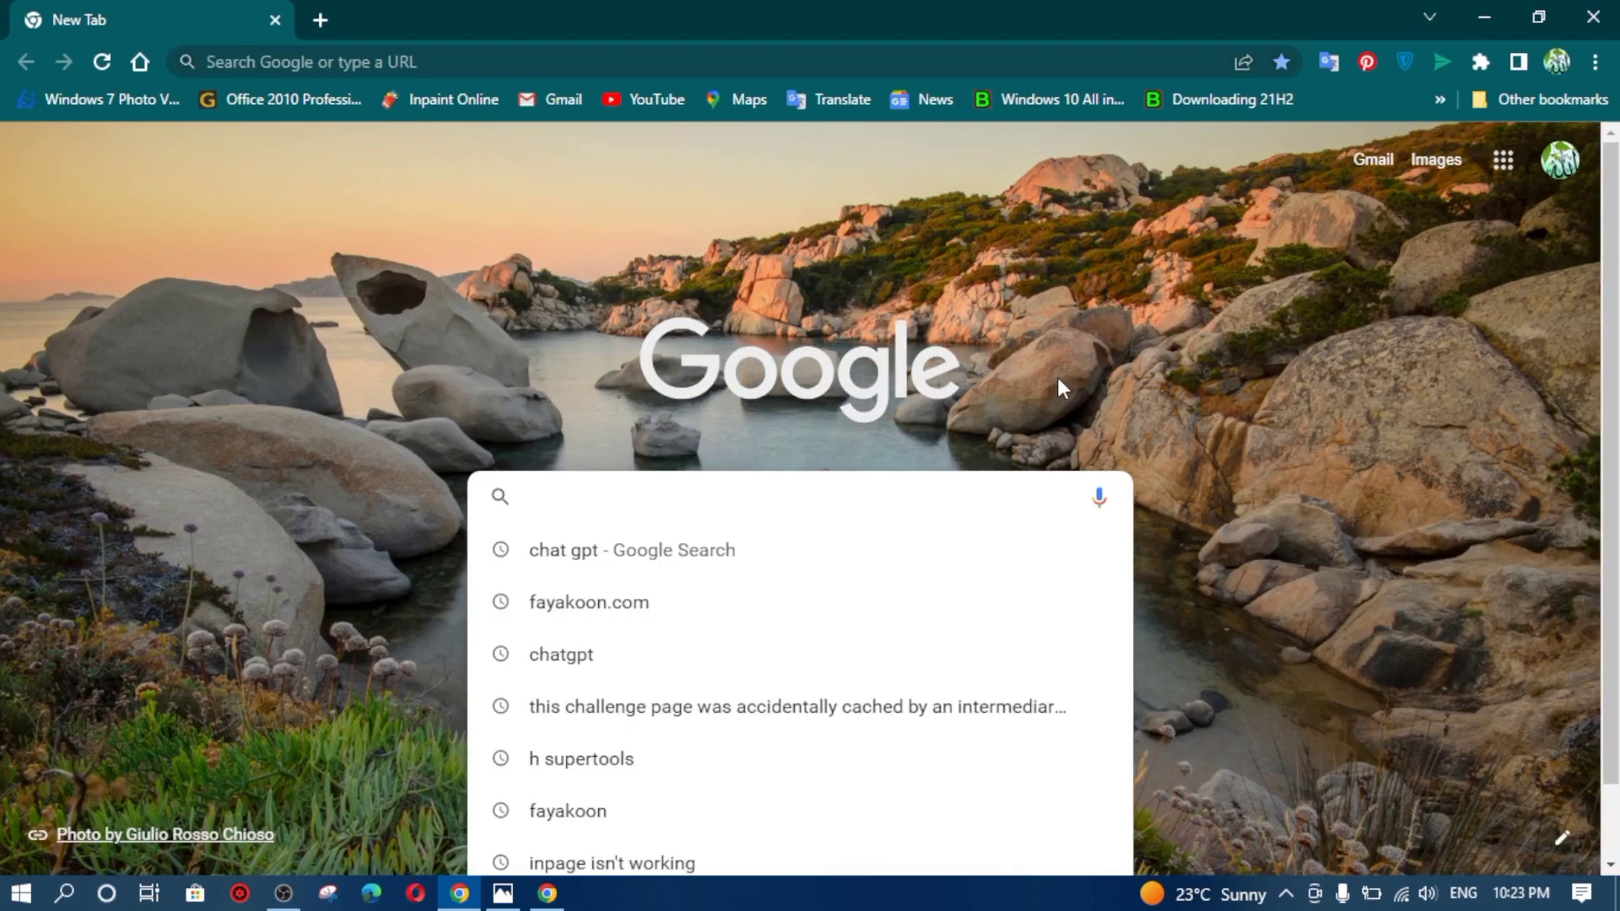
{"action": "scroll", "coordinate": [570, 506], "scroll_direction": "down", "scroll_amount": 1}
{"action": "left_click", "coordinate": [669, 468]}
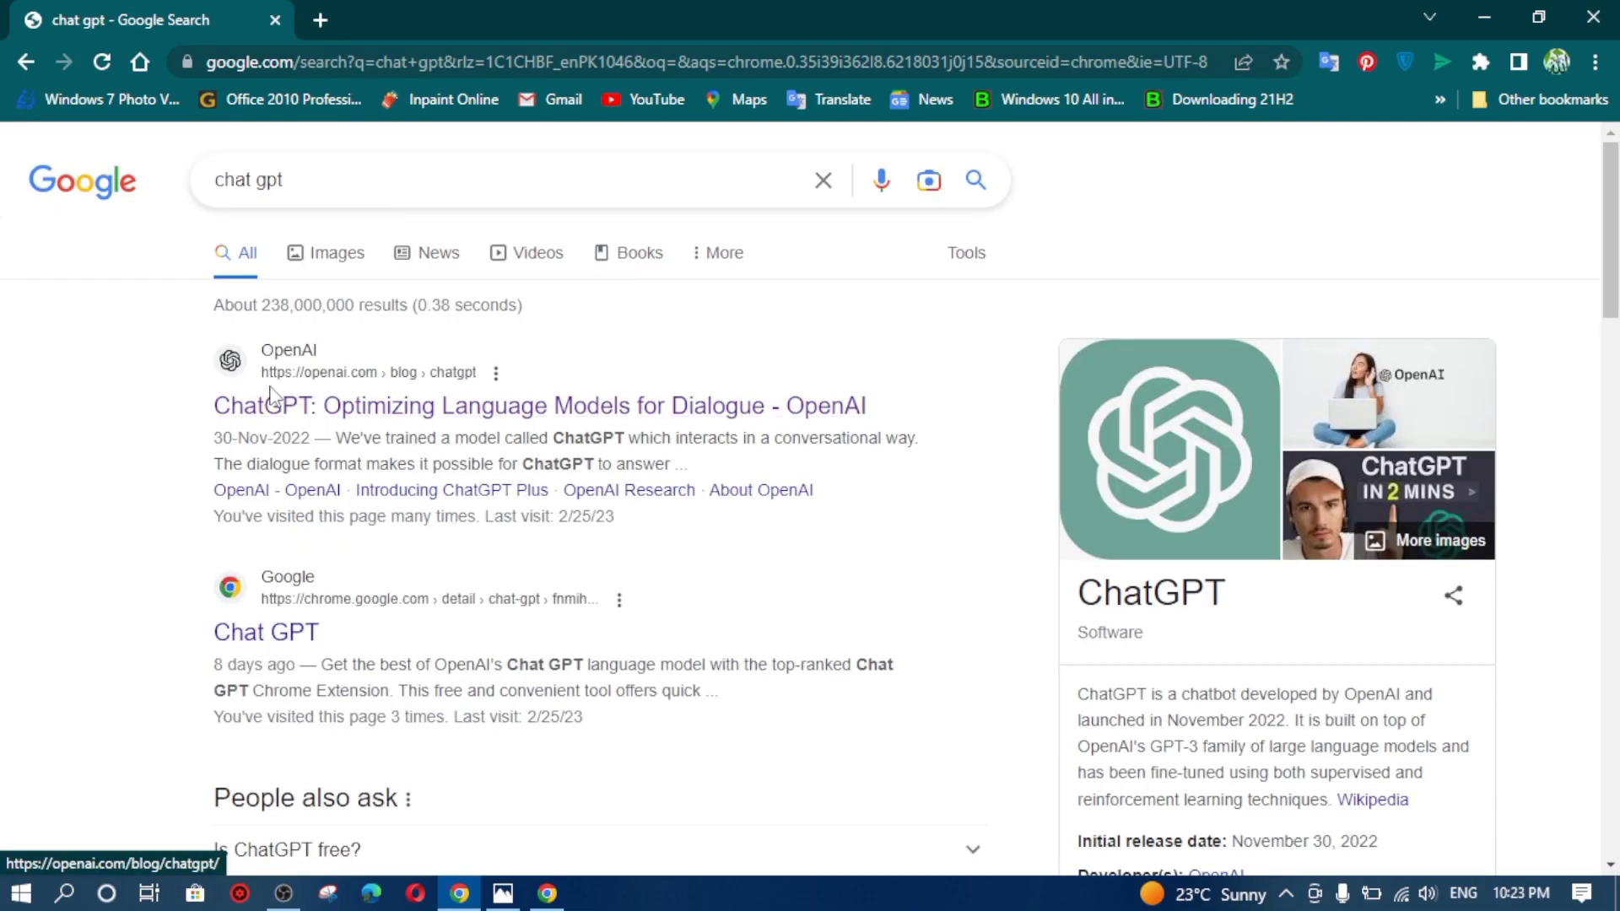
Open the OpenAI ChatGPT blog post, try ChatGPT, and start logging in
{"action": "left_click", "coordinate": [374, 406]}
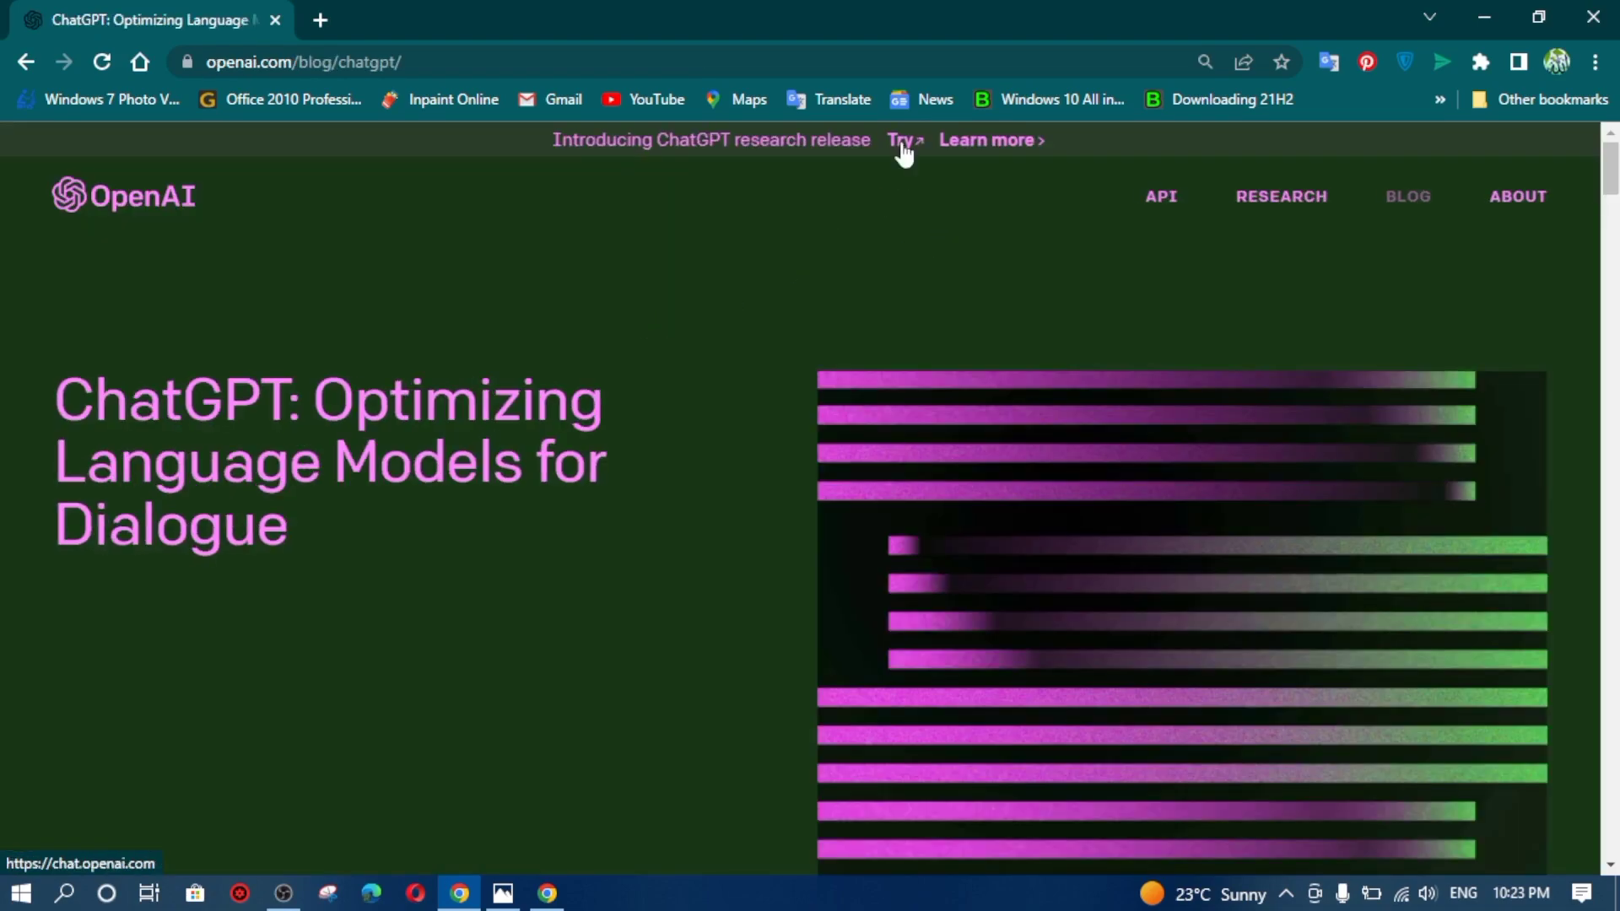
{"action": "left_click", "coordinate": [900, 148]}
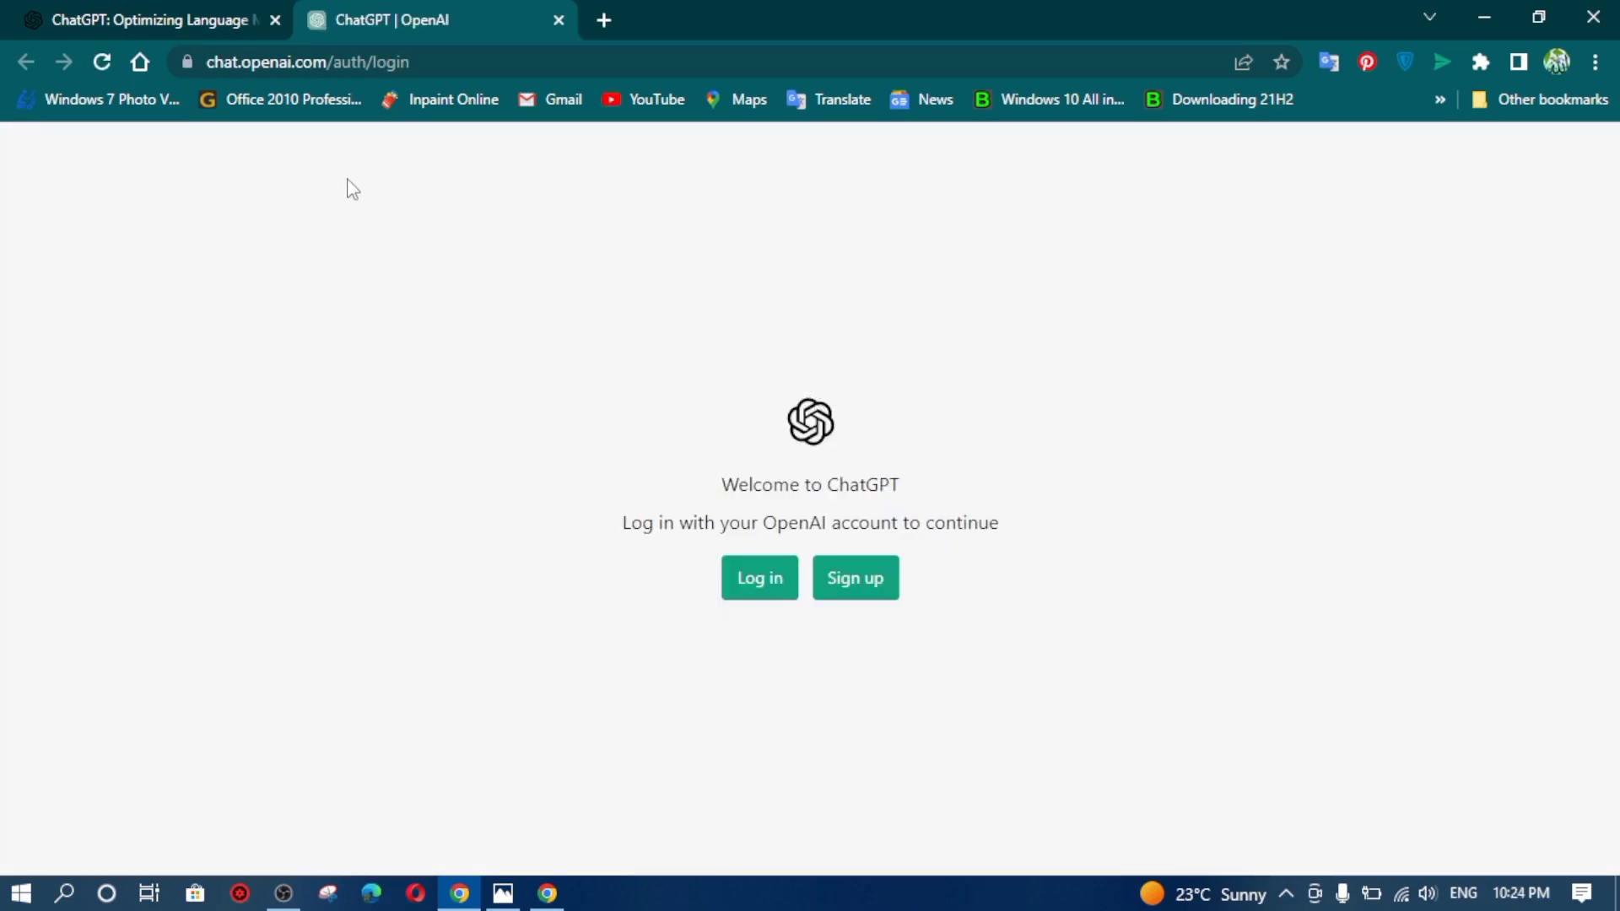
{"action": "left_click", "coordinate": [761, 582]}
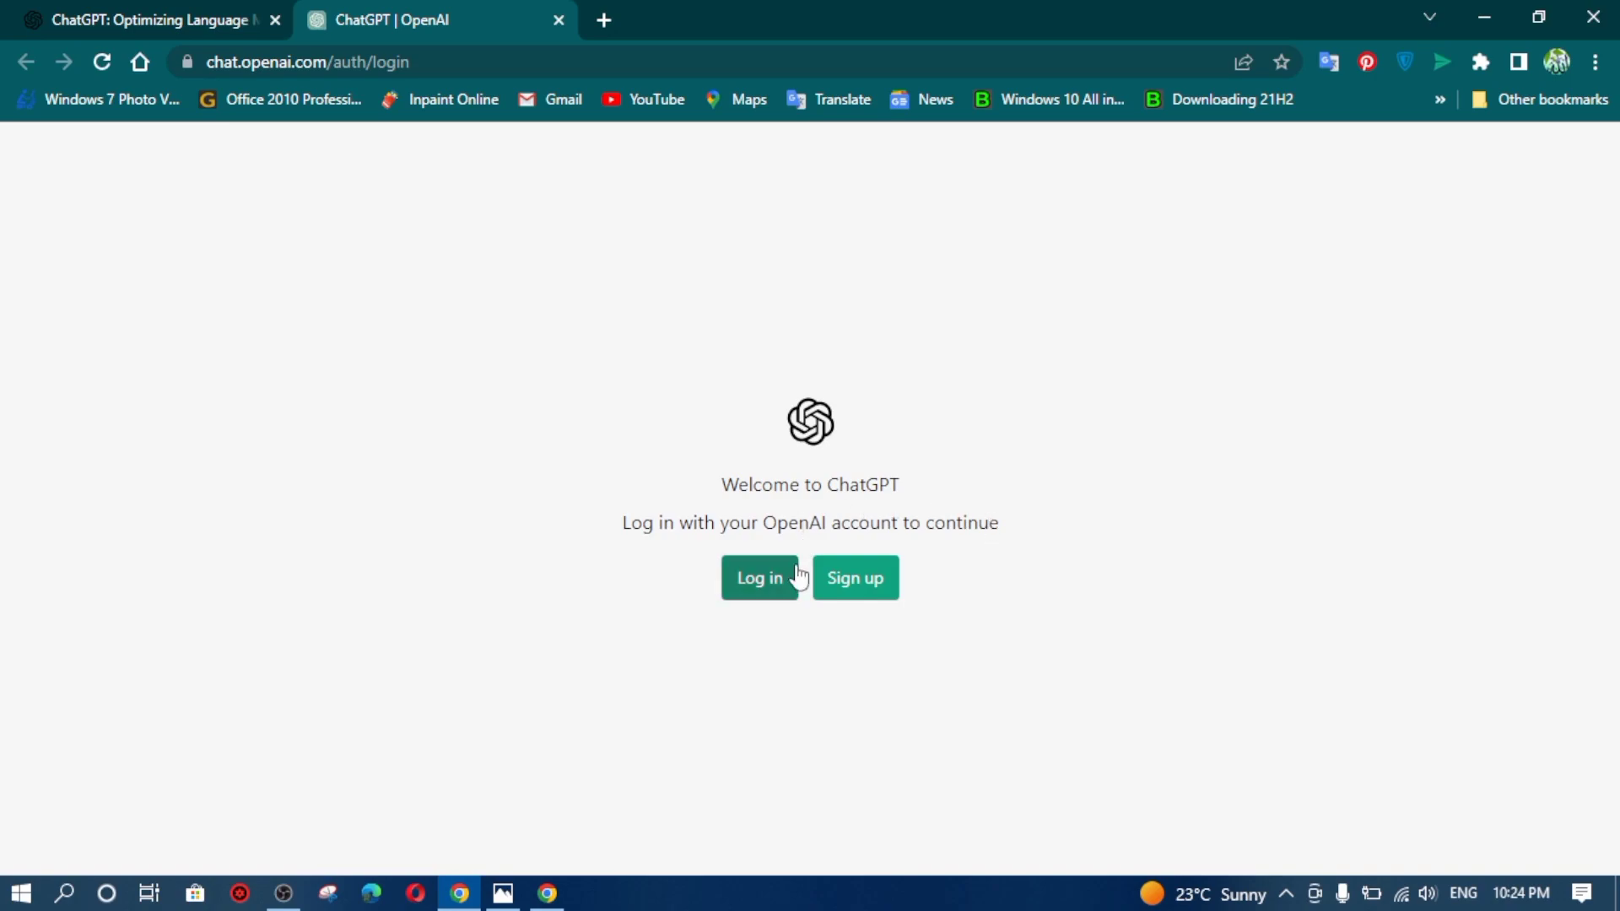
{"action": "left_click", "coordinate": [774, 580]}
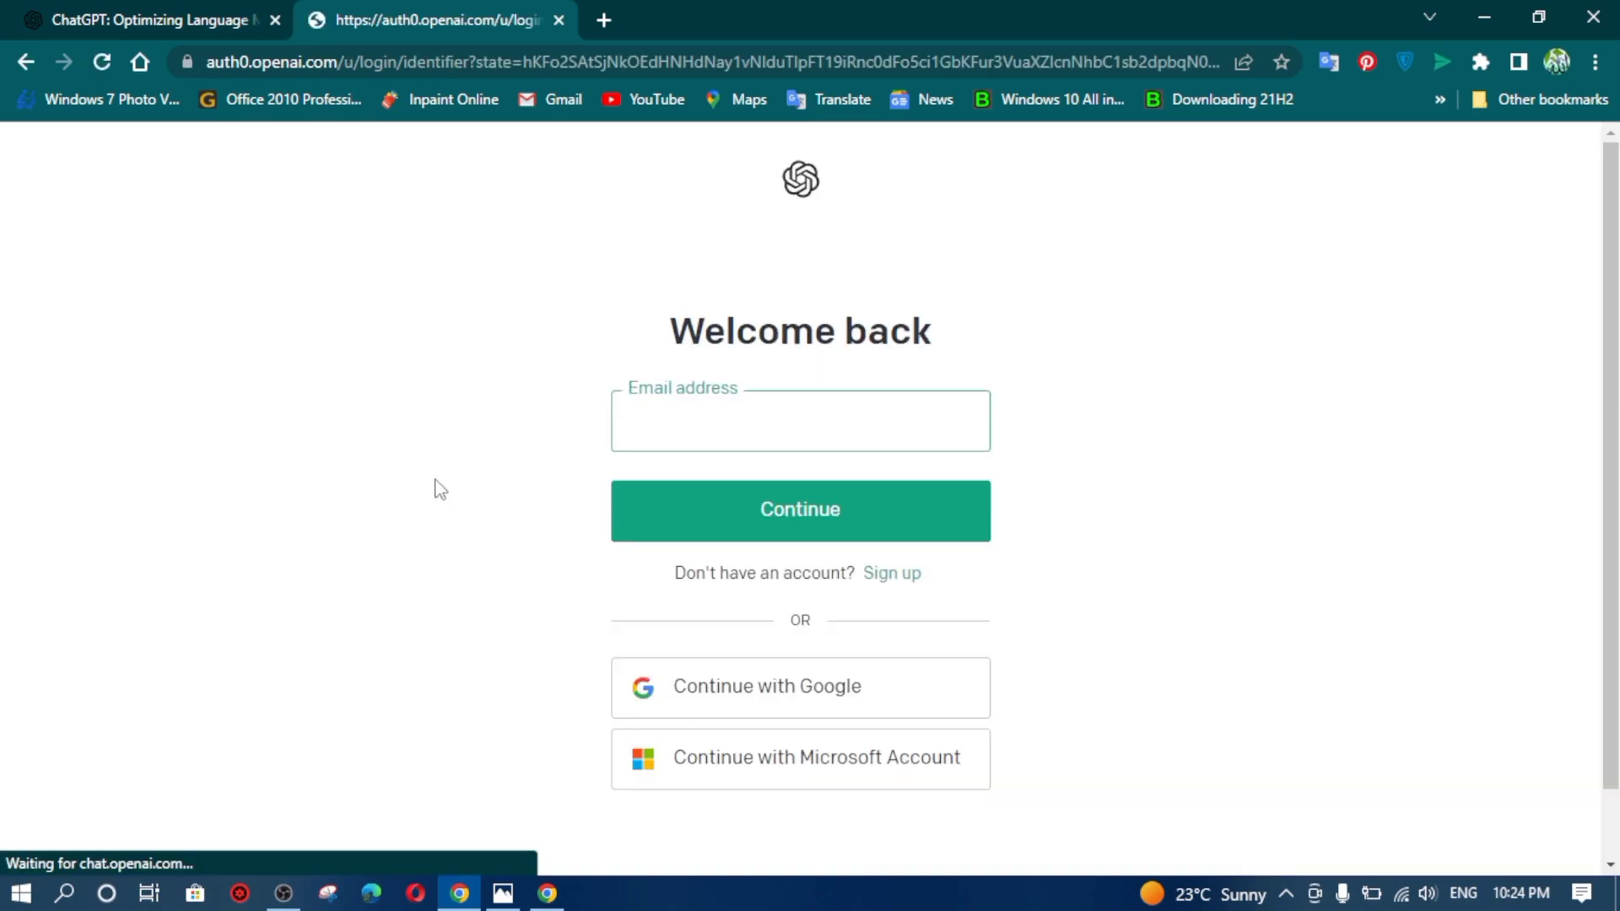
Reset the login page zoom to 100% and sign in with the Google account
{"action": "scroll", "coordinate": [439, 422], "scroll_direction": "down", "scroll_amount": 1}
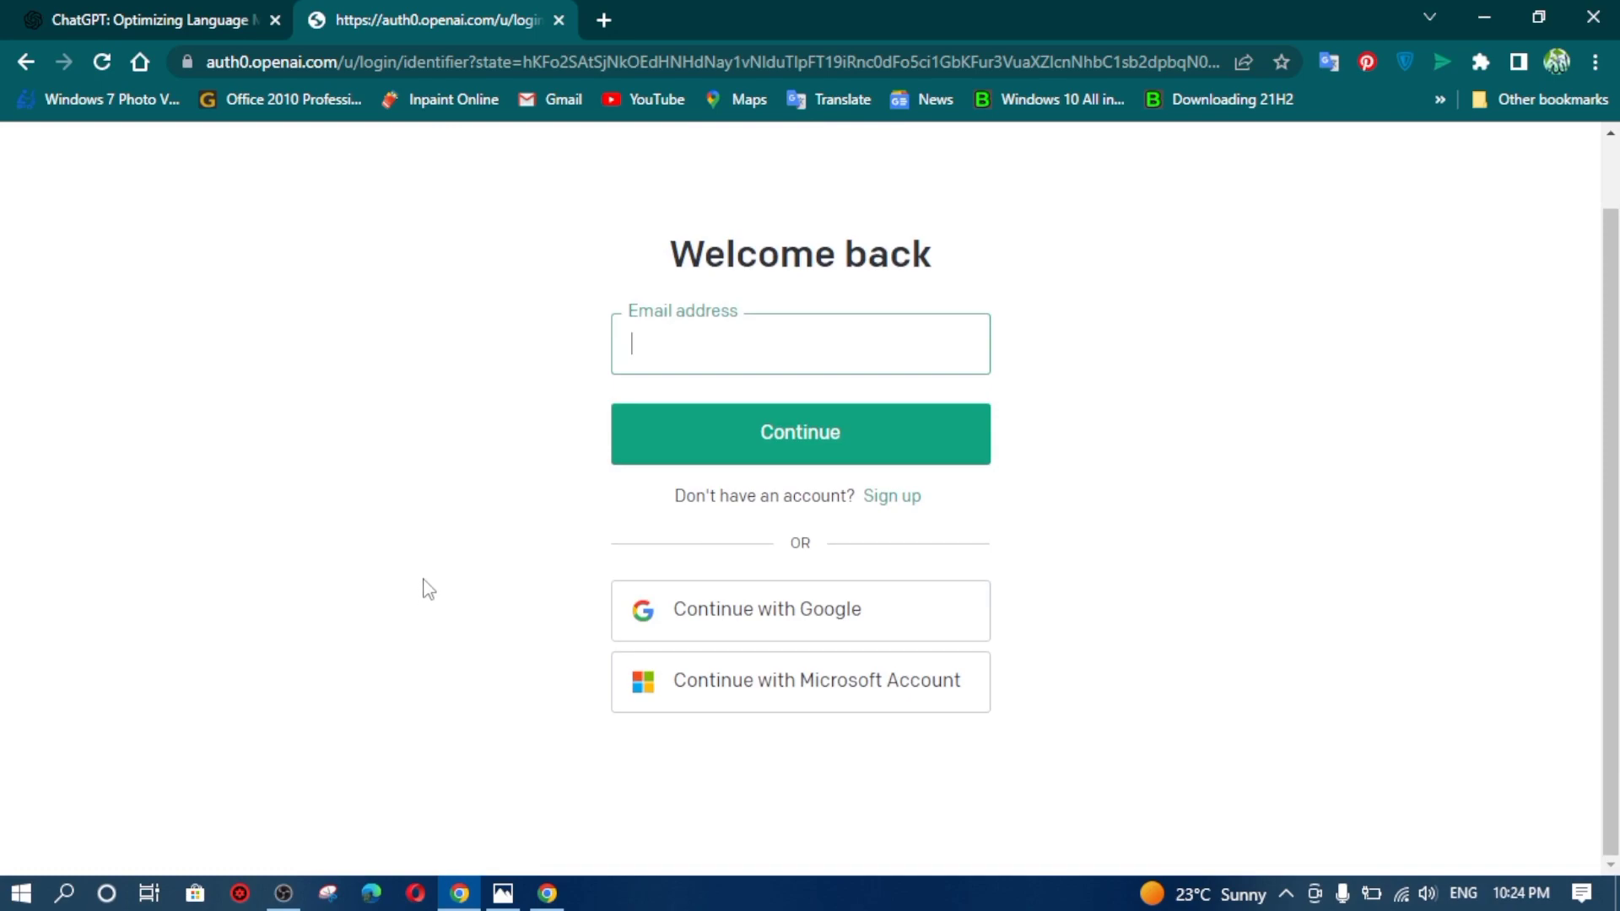
{"action": "scroll", "coordinate": [509, 409], "scroll_direction": "up", "scroll_amount": 1}
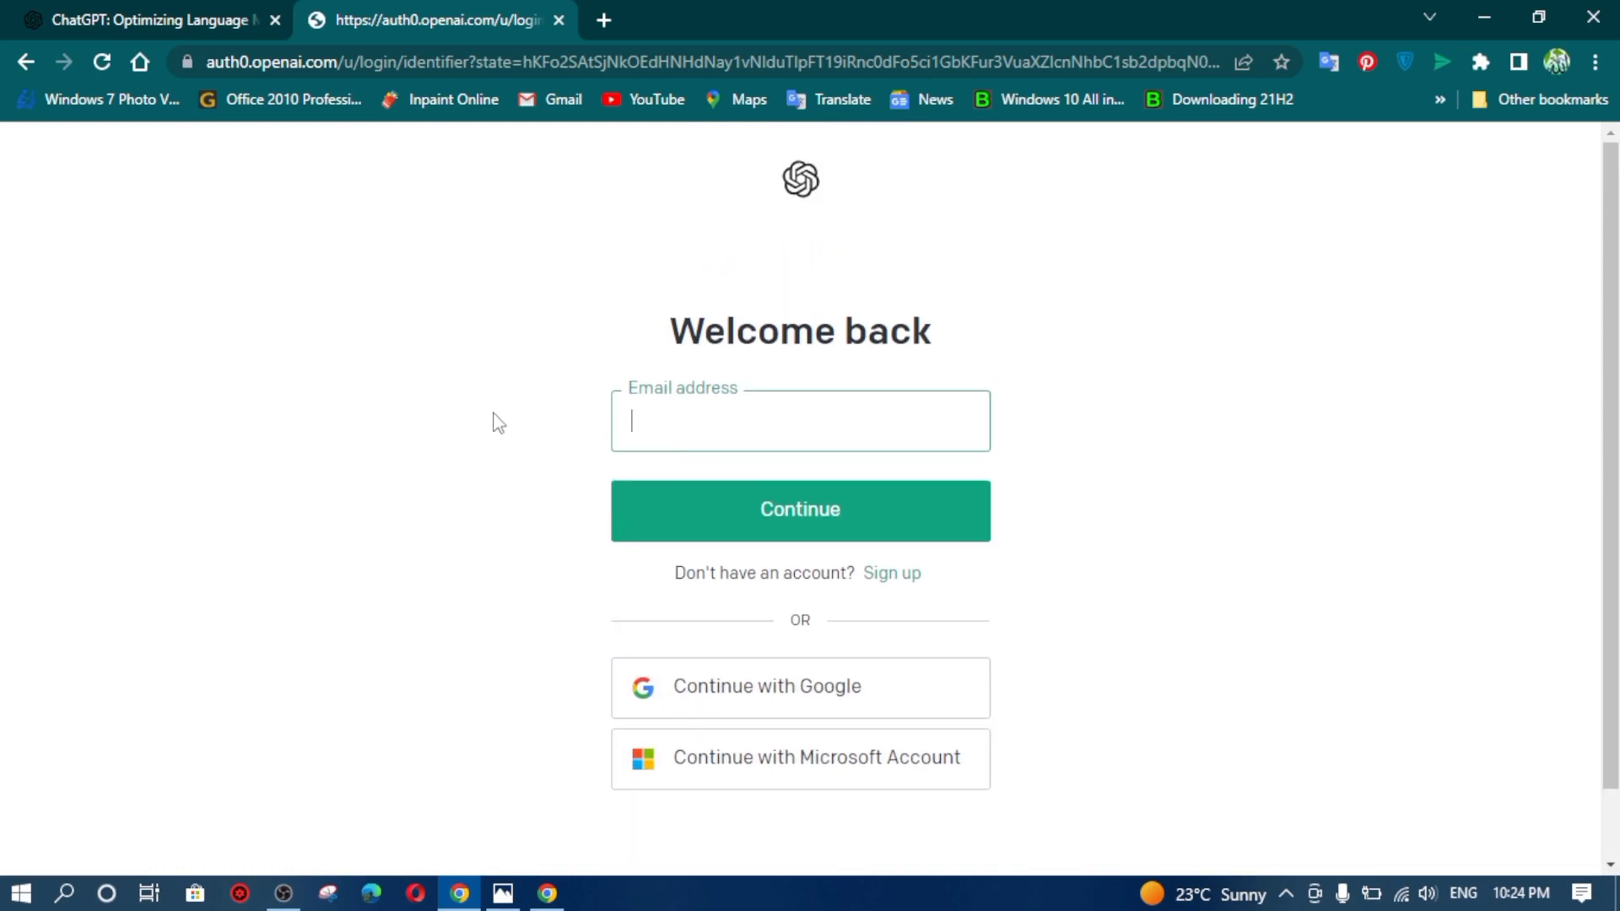
{"action": "scroll", "coordinate": [498, 422], "scroll_direction": "down", "scroll_amount": 1}
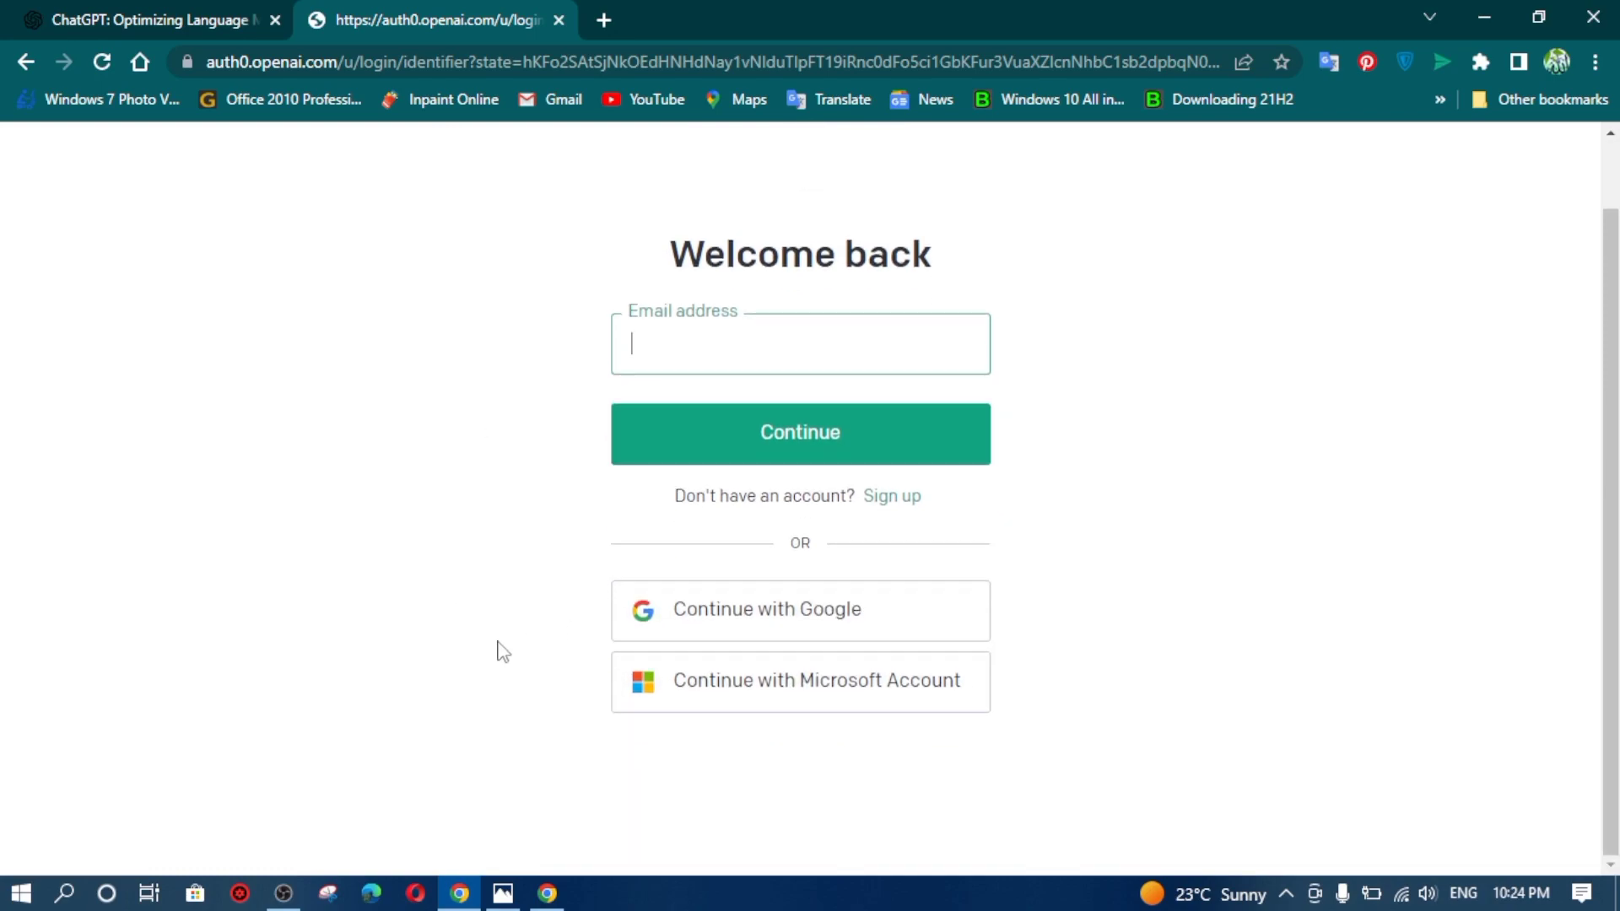
{"action": "scroll", "coordinate": [519, 649], "scroll_direction": "up", "scroll_amount": 1}
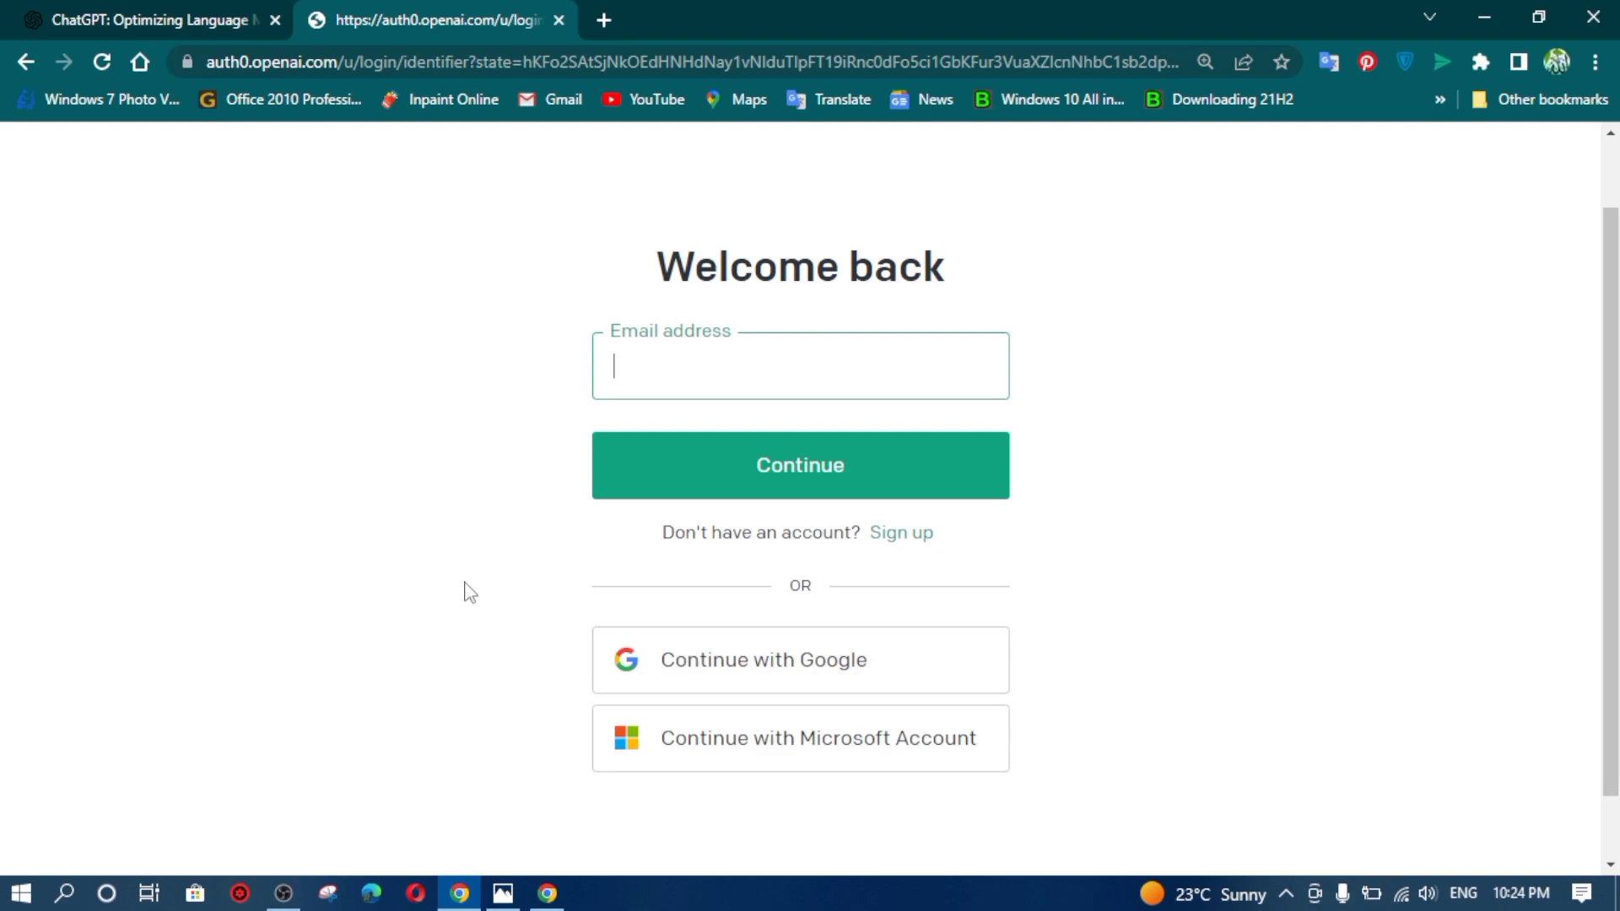
{"action": "key", "text": "ctrl+0"}
{"action": "left_click", "coordinate": [717, 637]}
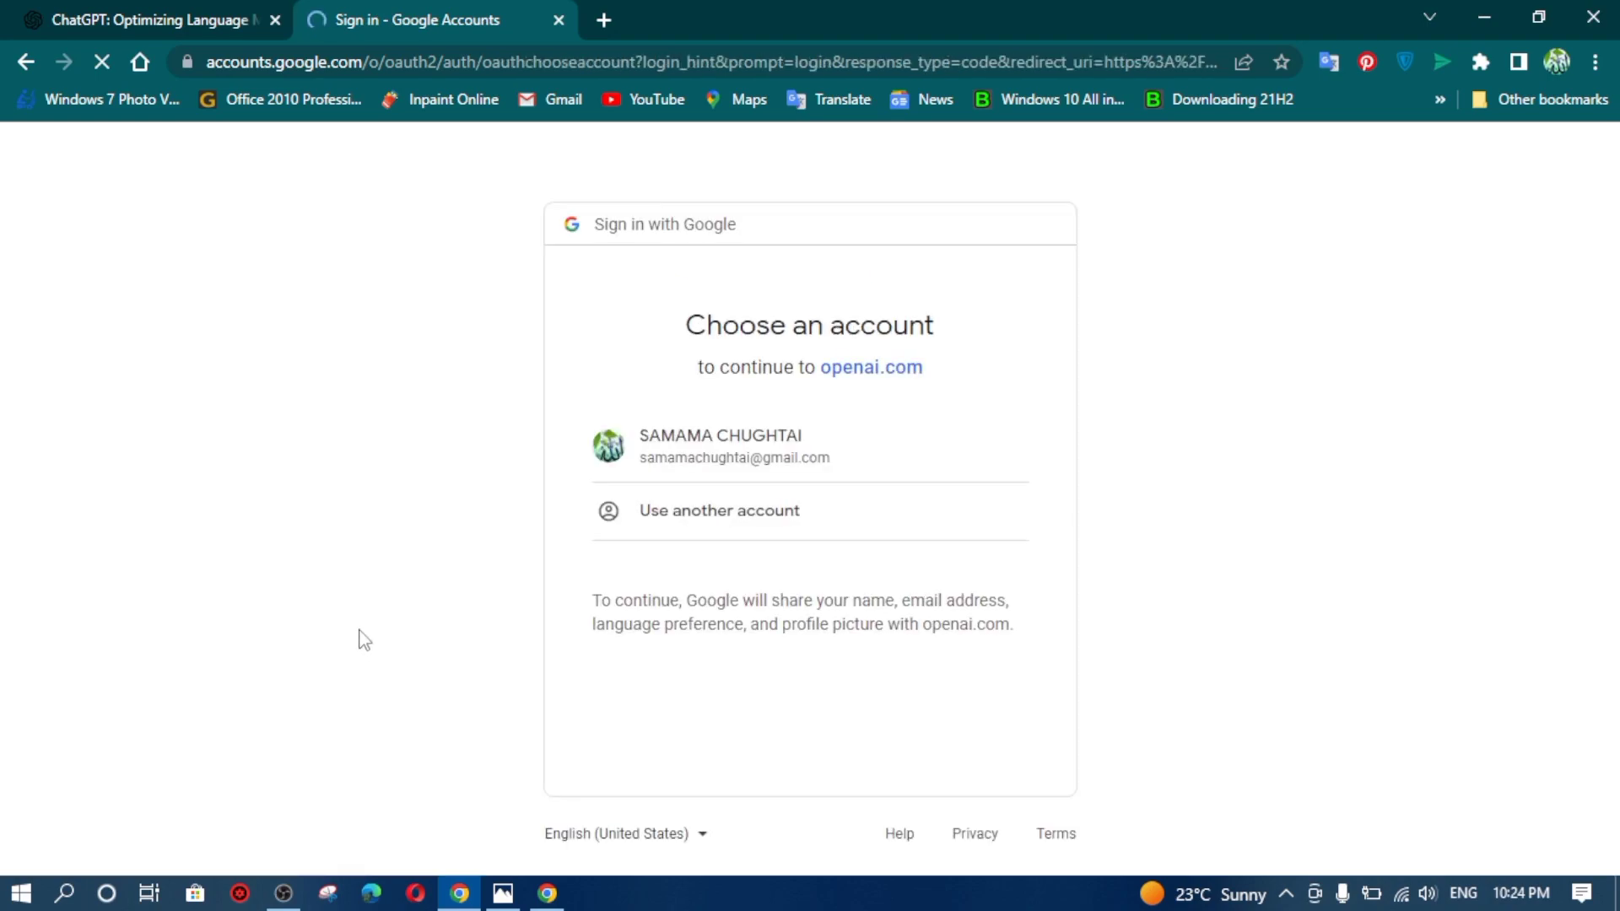
{"action": "left_click", "coordinate": [808, 467]}
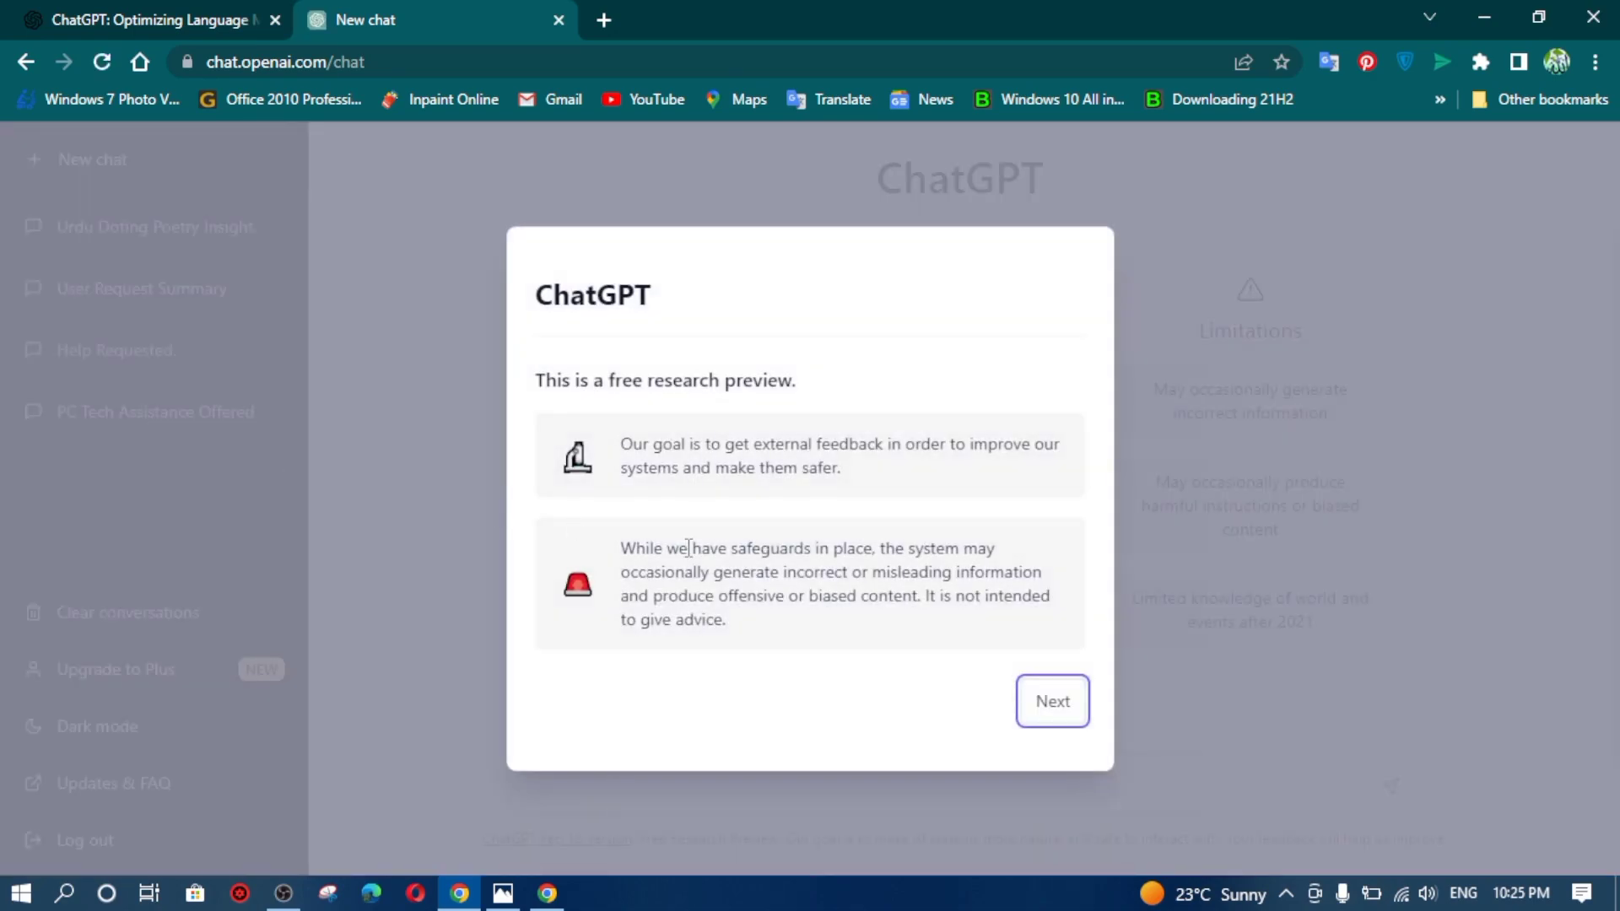
Dismiss the three ChatGPT intro notices (Next, Next, Done) to reach the chat page
{"action": "left_click", "coordinate": [1049, 707]}
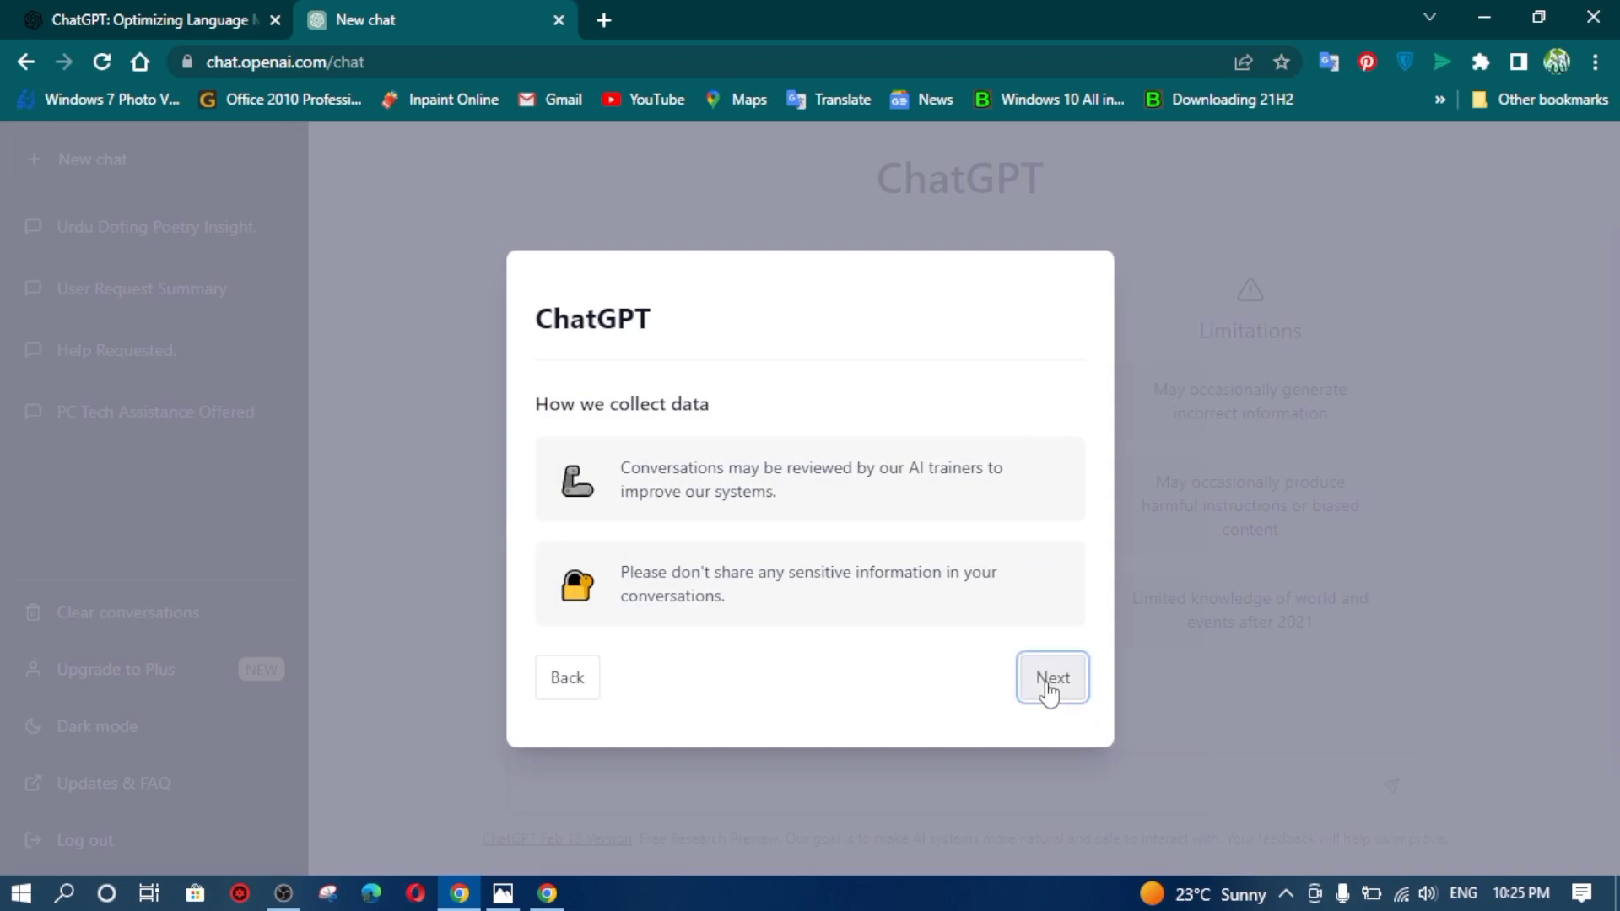
{"action": "left_click", "coordinate": [1049, 691]}
{"action": "left_click", "coordinate": [1049, 685]}
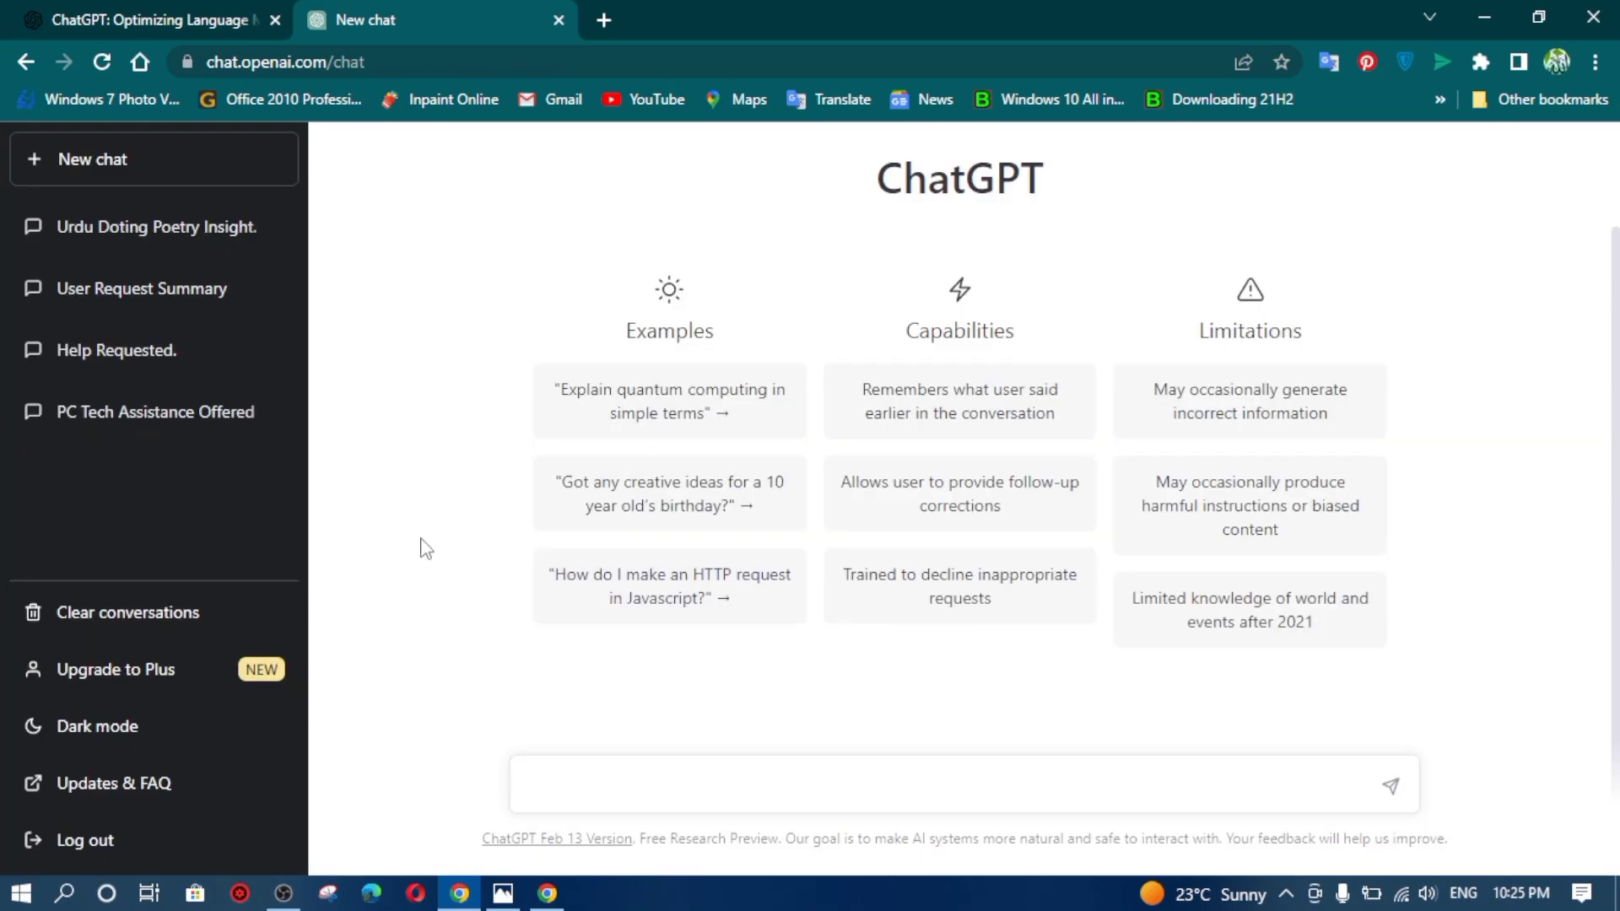
Scroll the chat page and open, then close, the bookmarks overflow list
{"action": "scroll", "coordinate": [561, 607], "scroll_direction": "down", "scroll_amount": 1}
{"action": "scroll", "coordinate": [827, 571], "scroll_direction": "up", "scroll_amount": 2}
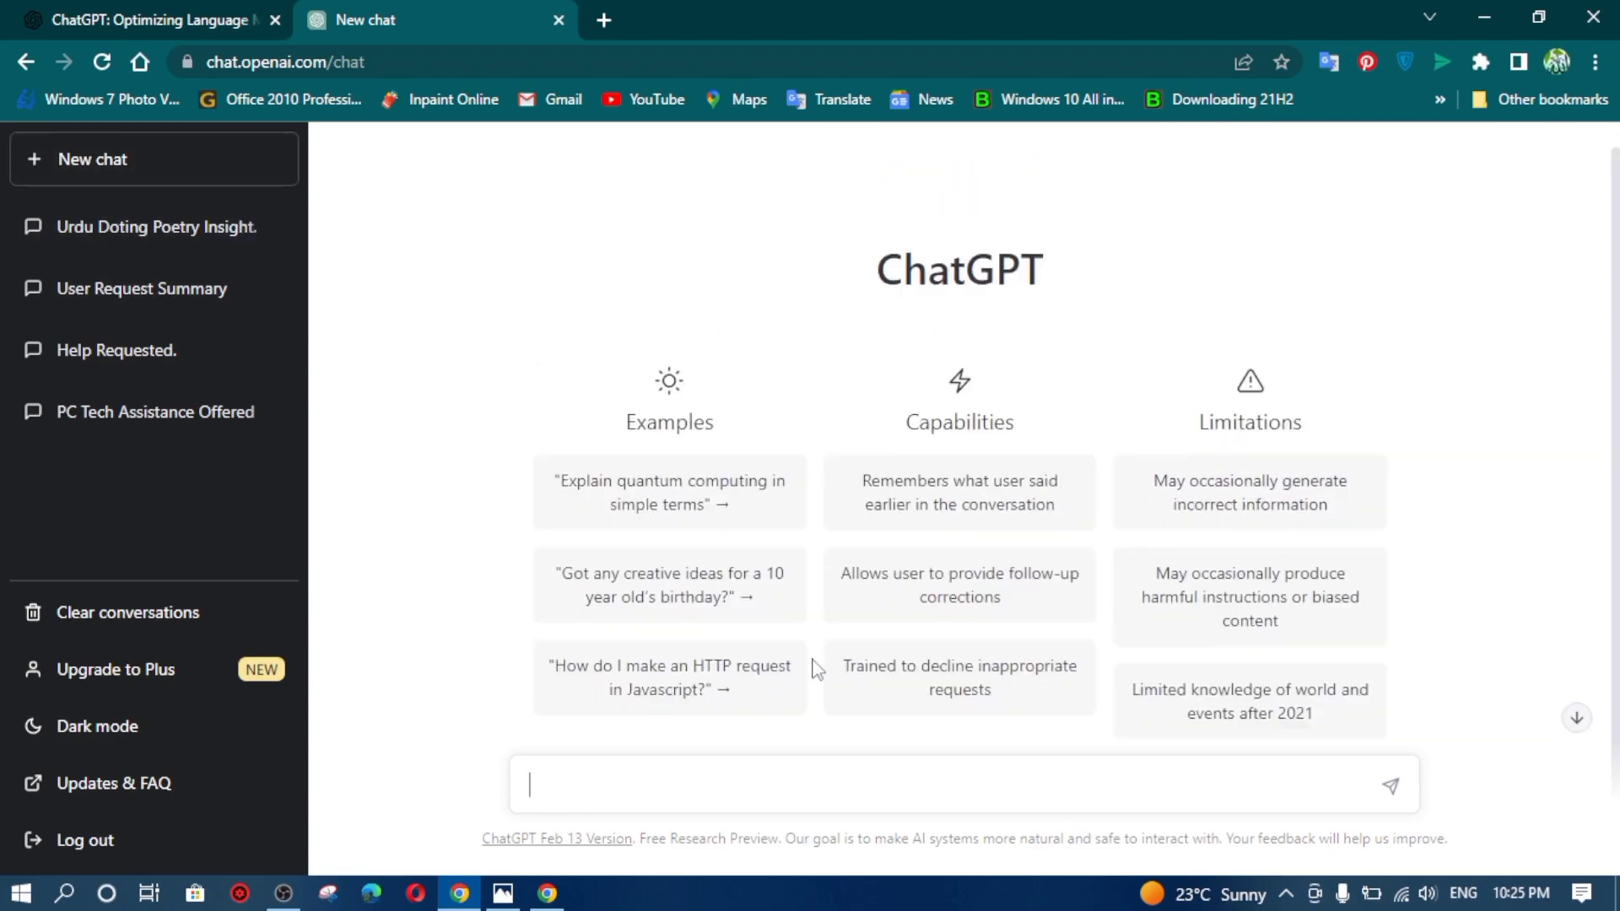
{"action": "scroll", "coordinate": [420, 531], "scroll_direction": "down", "scroll_amount": 1}
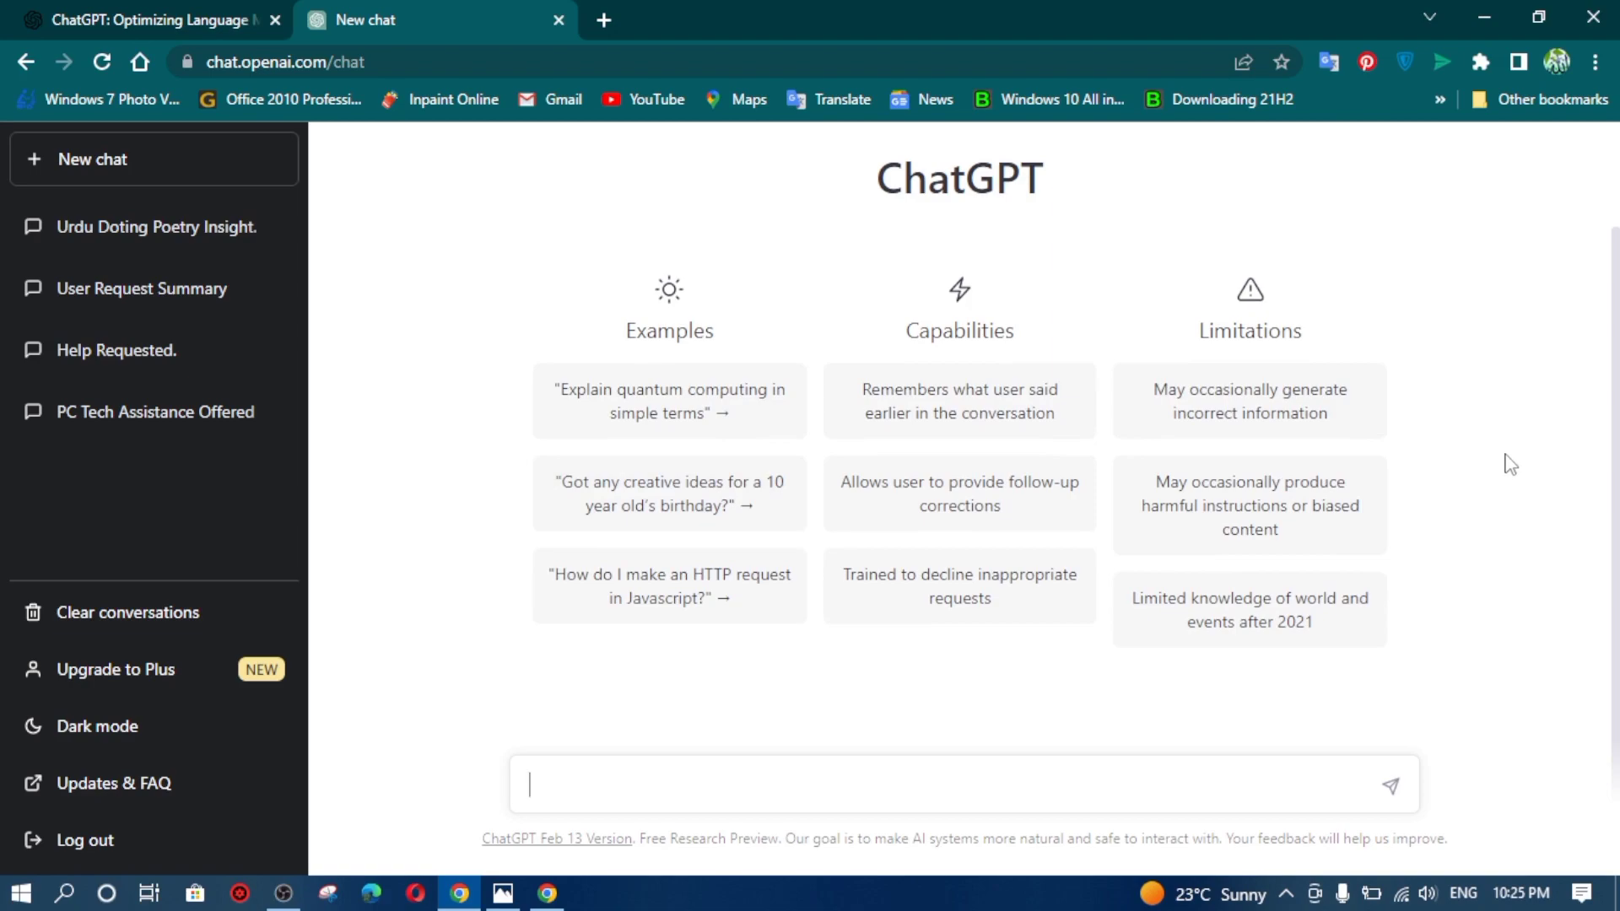
{"action": "scroll", "coordinate": [1511, 465], "scroll_direction": "up", "scroll_amount": 1}
{"action": "left_click", "coordinate": [1544, 99]}
{"action": "left_click", "coordinate": [1440, 99]}
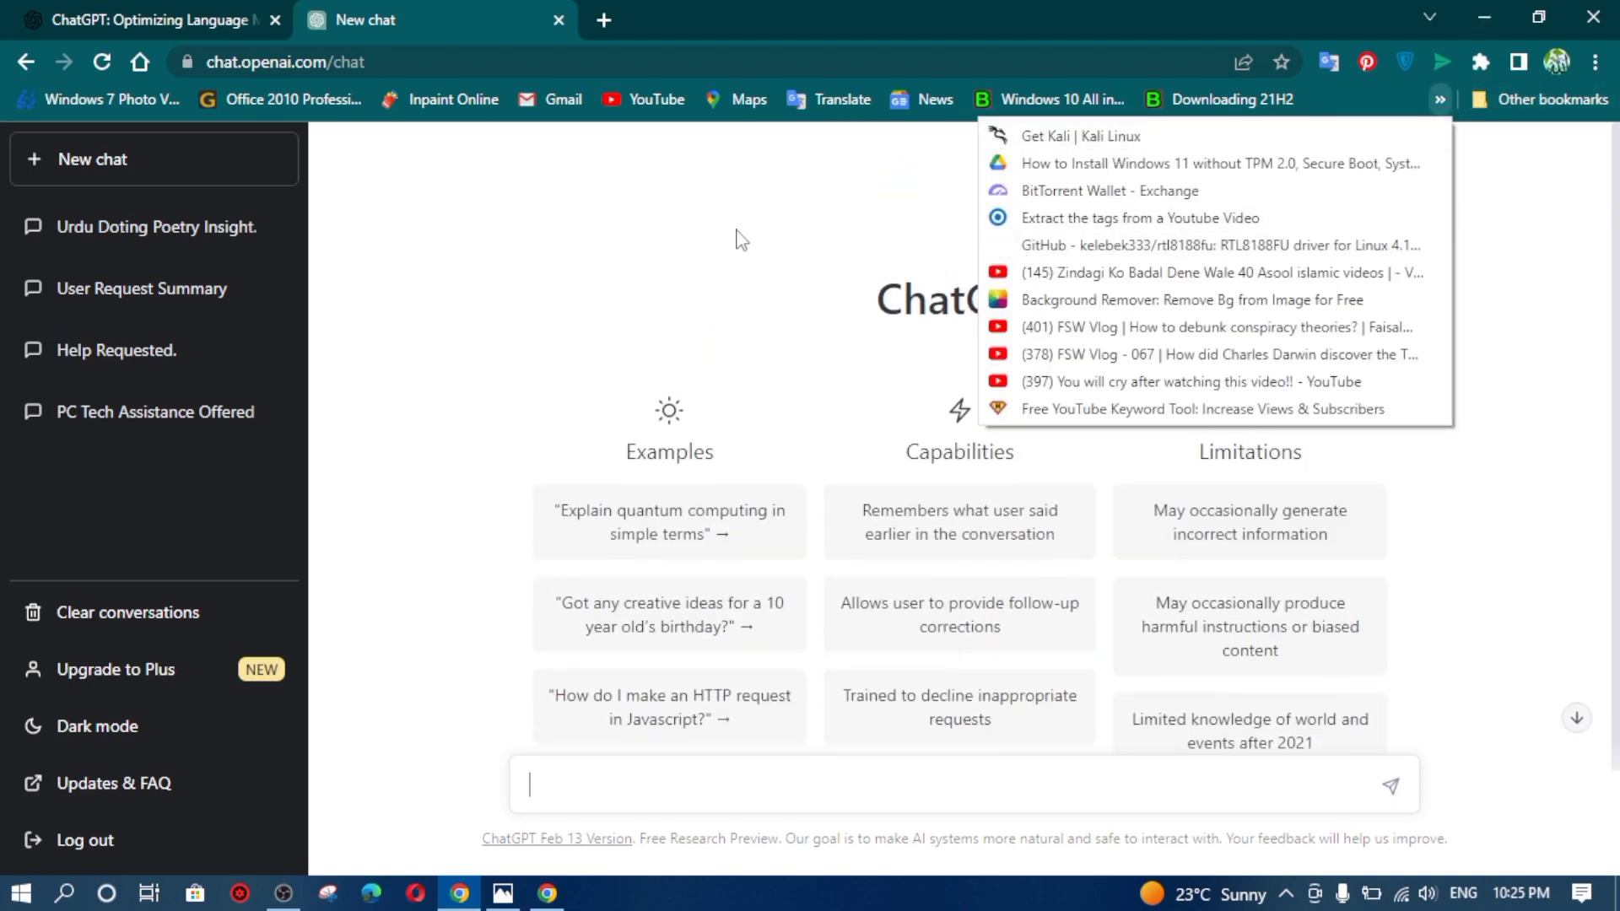
{"action": "left_click", "coordinate": [741, 241]}
Minimize Chrome, restore Photos, and open Date & time settings from the taskbar clock's menu
{"action": "left_click", "coordinate": [1478, 15]}
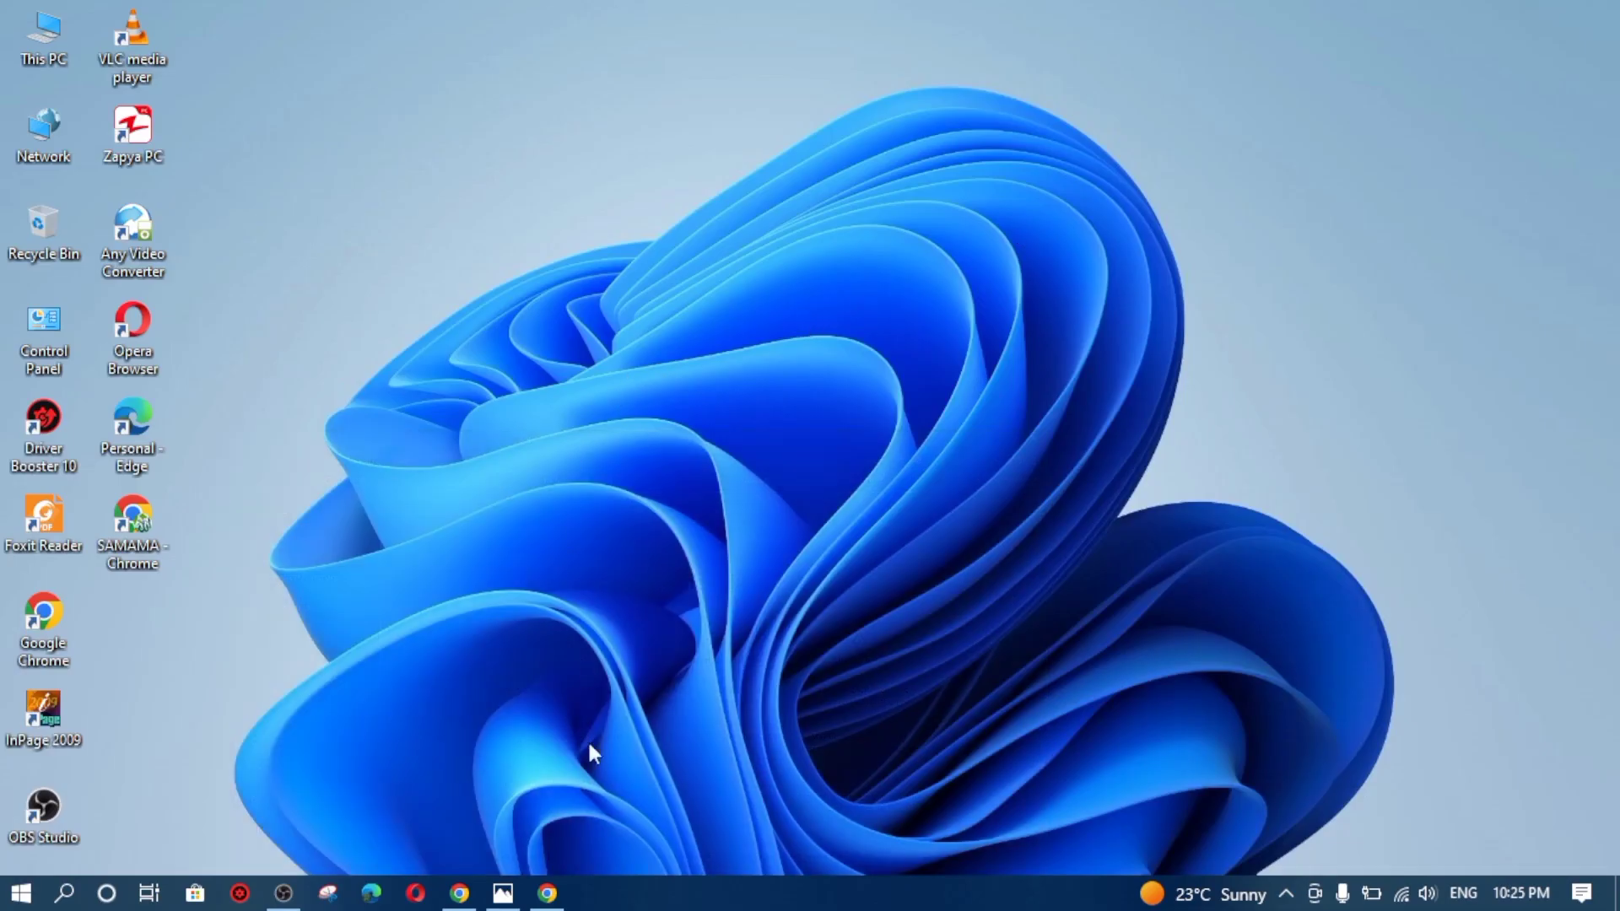
{"action": "left_click", "coordinate": [517, 897]}
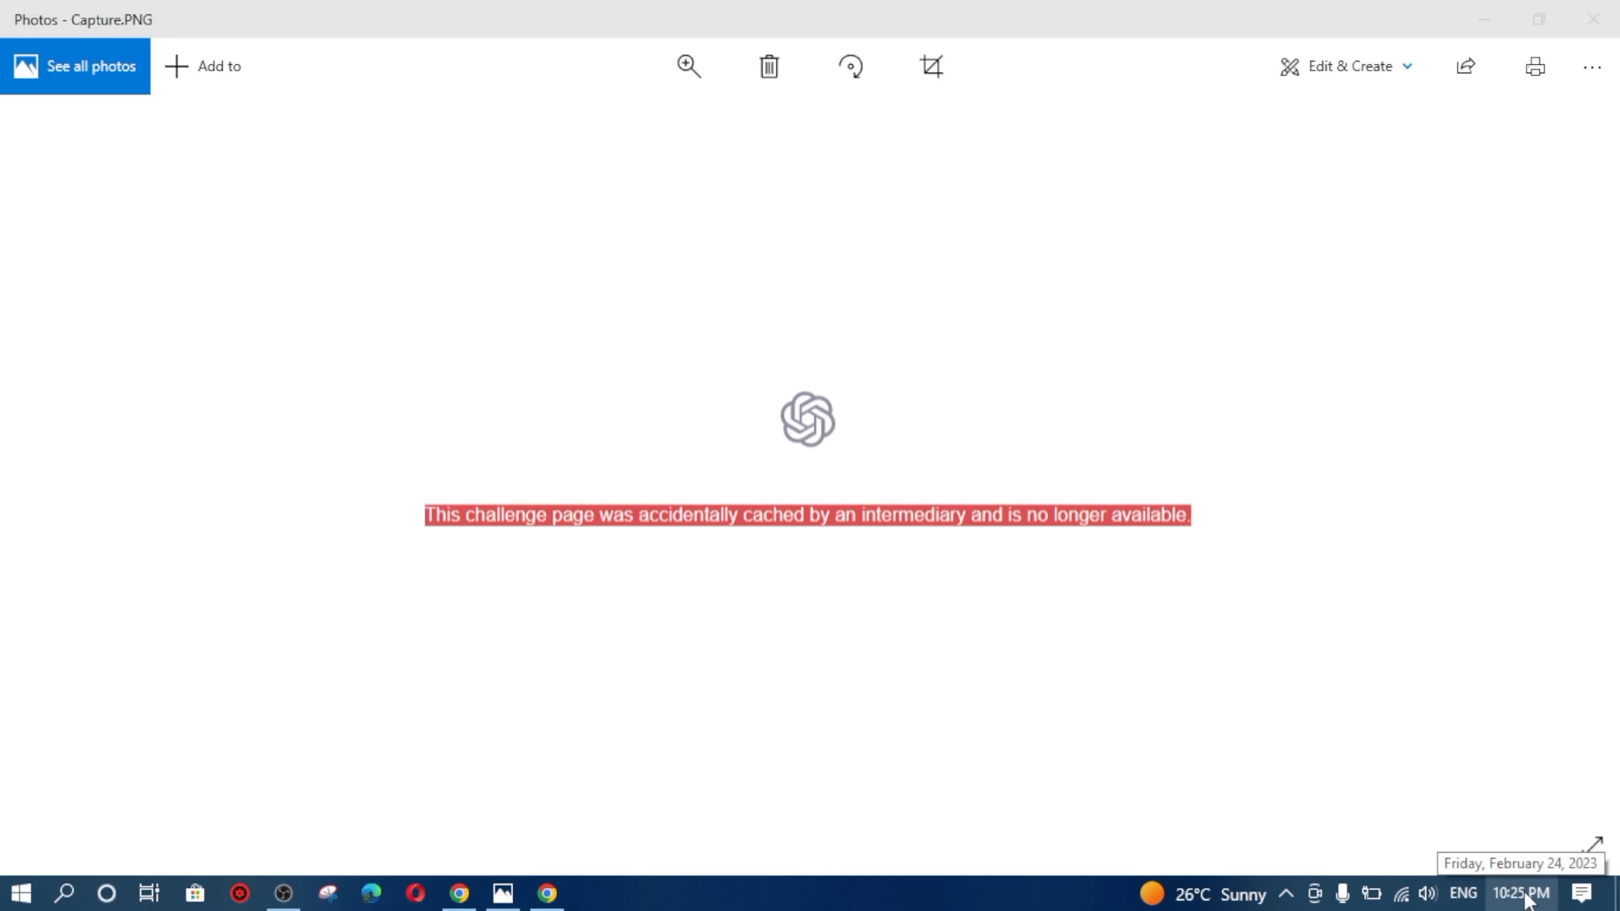
{"action": "right_click", "coordinate": [1527, 899]}
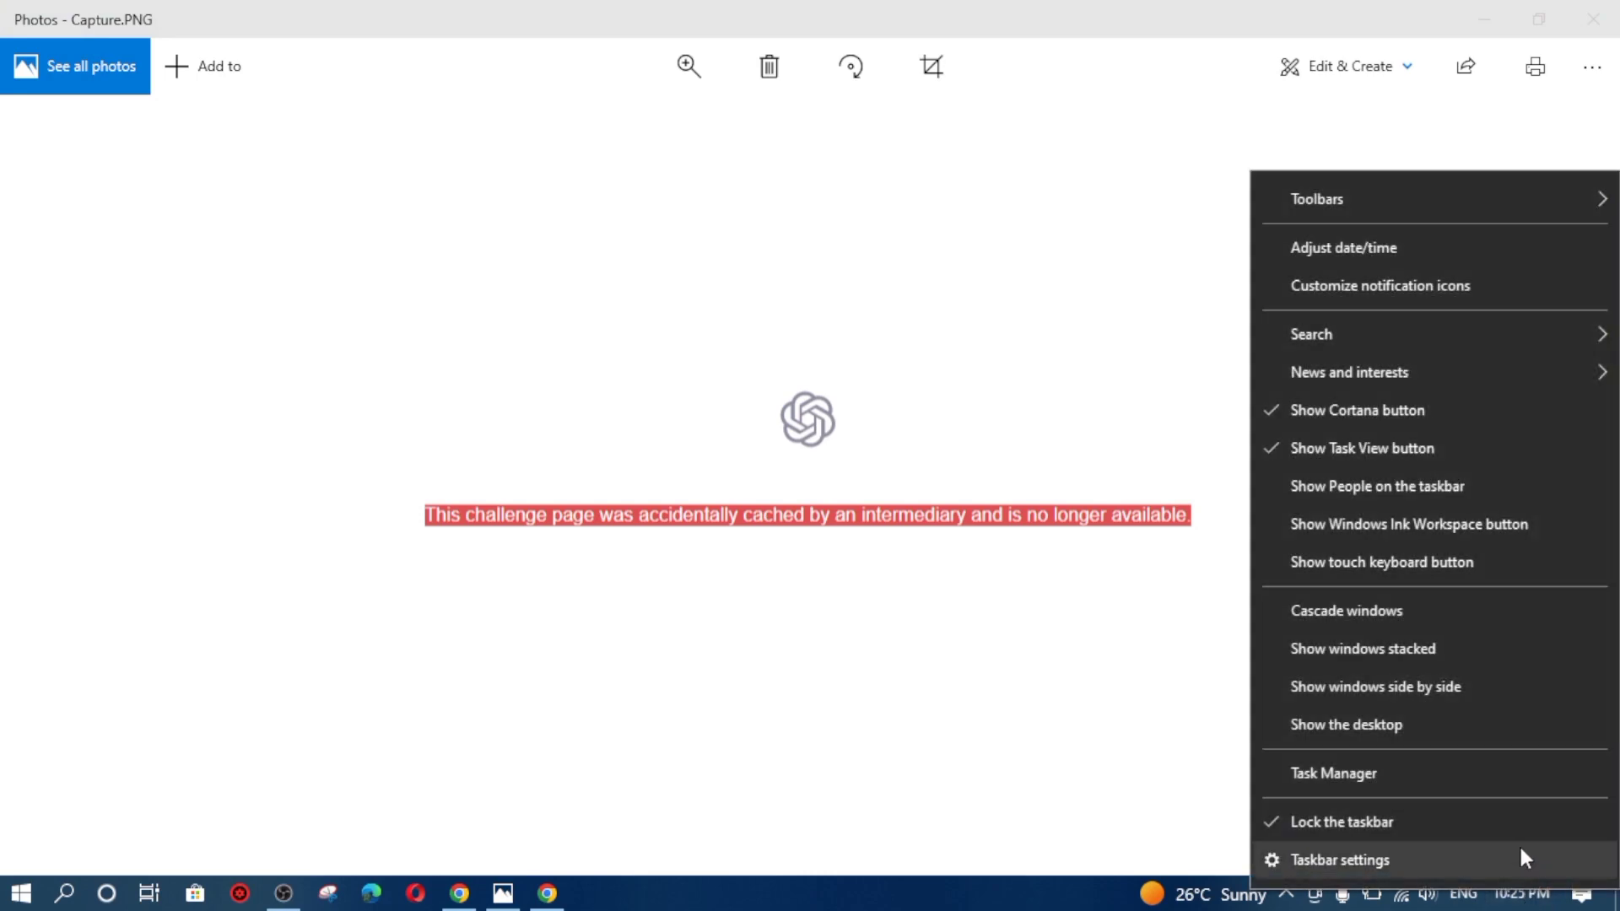
{"action": "left_click", "coordinate": [1436, 242]}
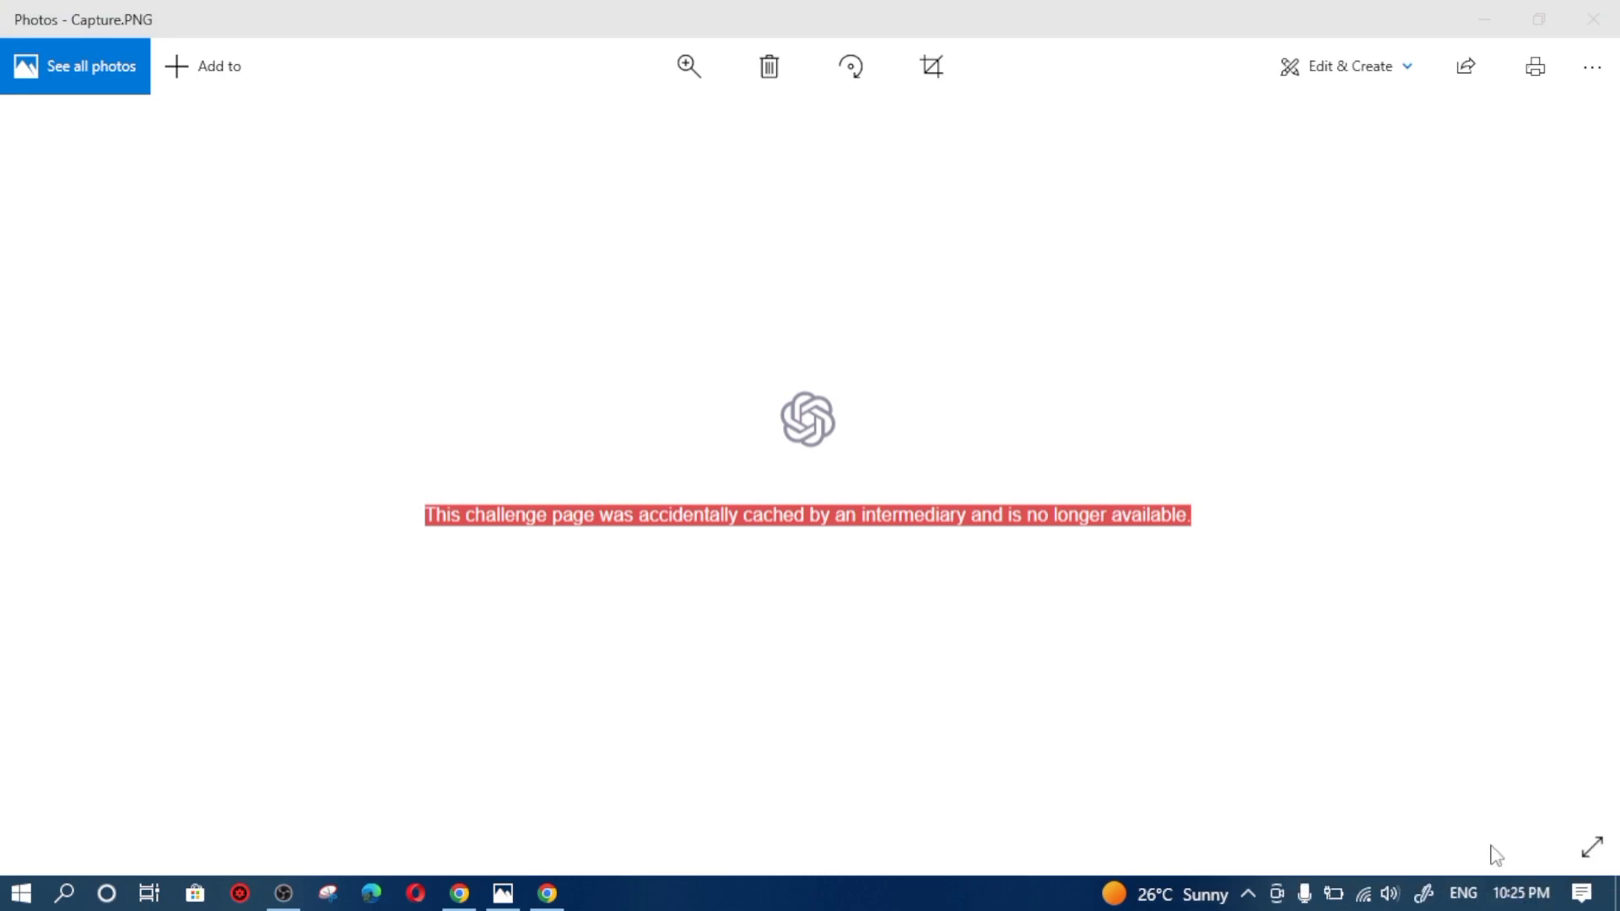
{"action": "right_click", "coordinate": [1516, 901]}
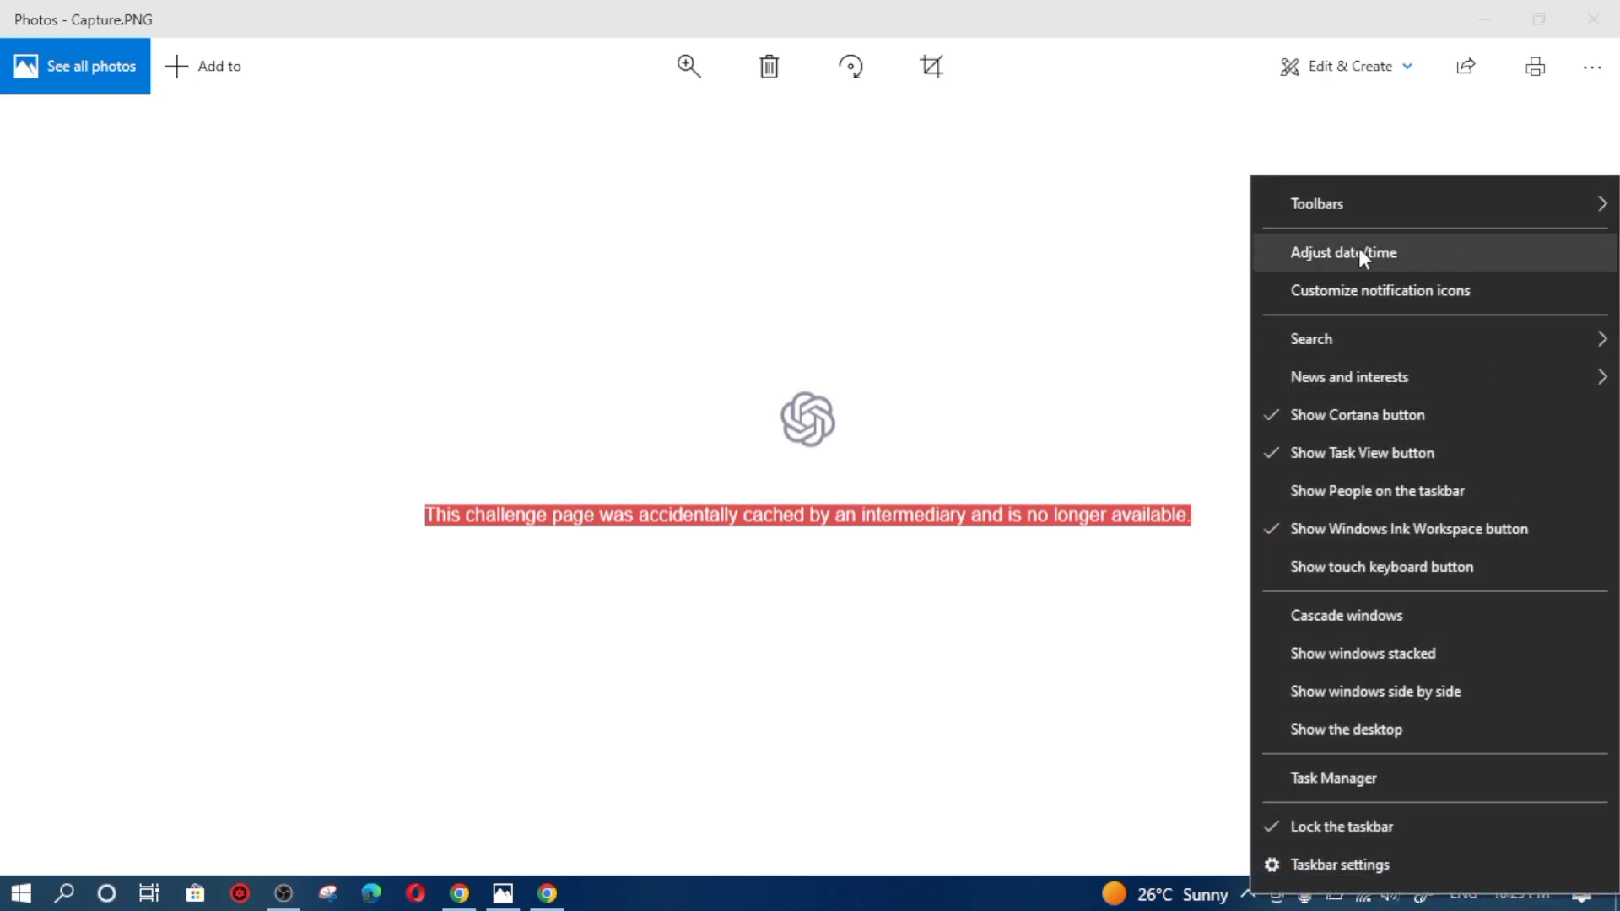
{"action": "left_click", "coordinate": [1392, 257]}
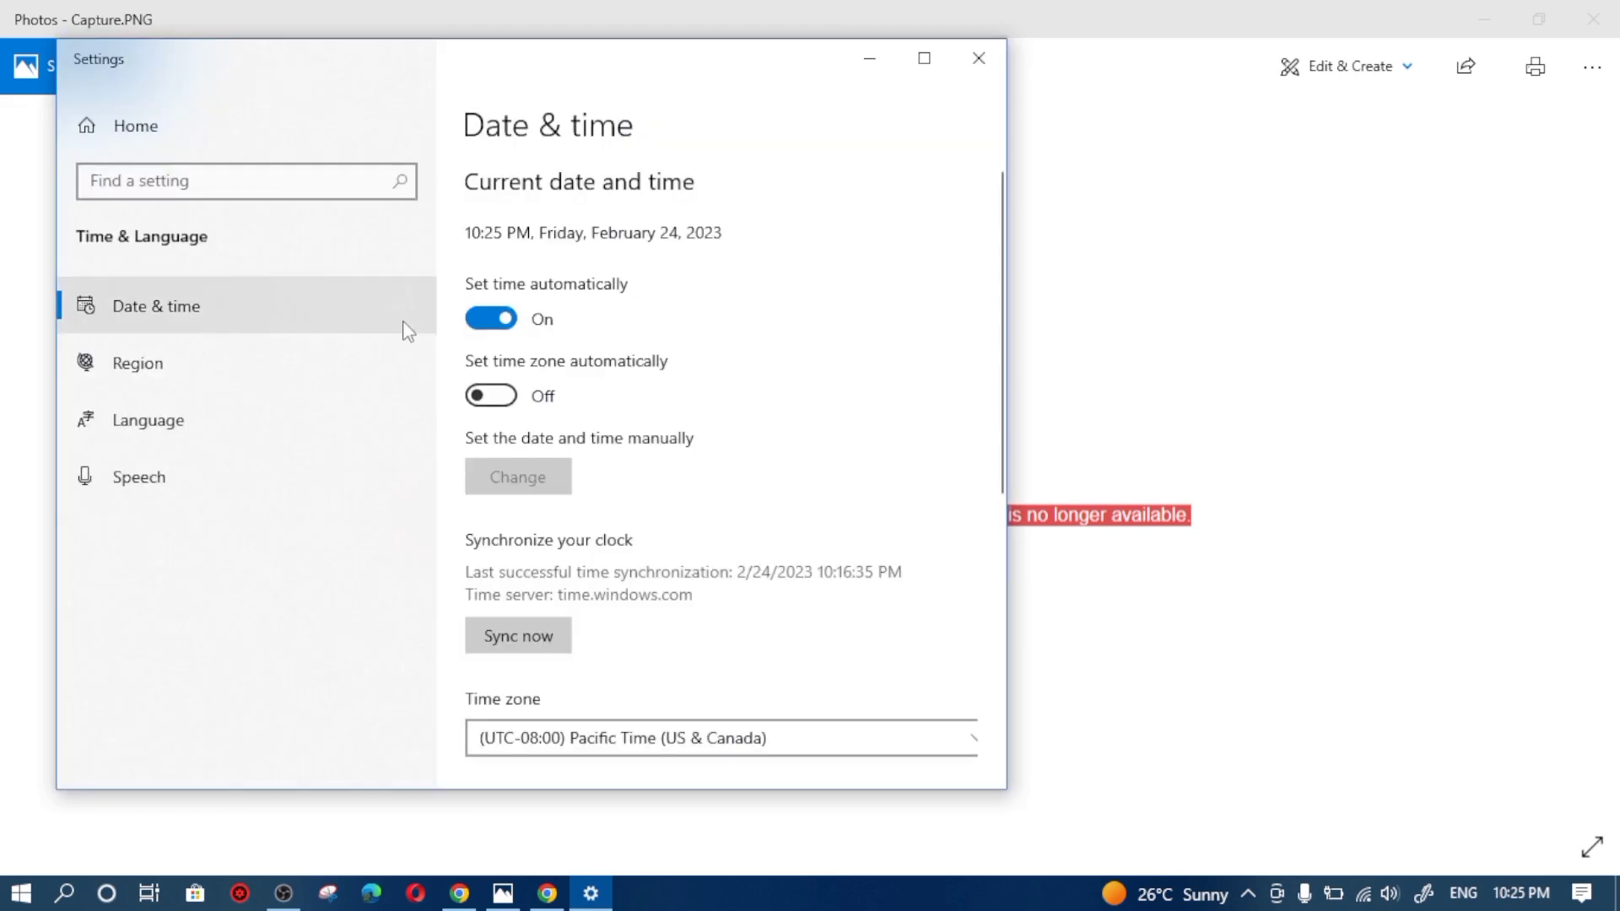
Maximize Settings and scroll the Time zone list down to the (UTC+05:00) entries
{"action": "left_click", "coordinate": [924, 57]}
{"action": "scroll", "coordinate": [688, 461], "scroll_direction": "down", "scroll_amount": 3}
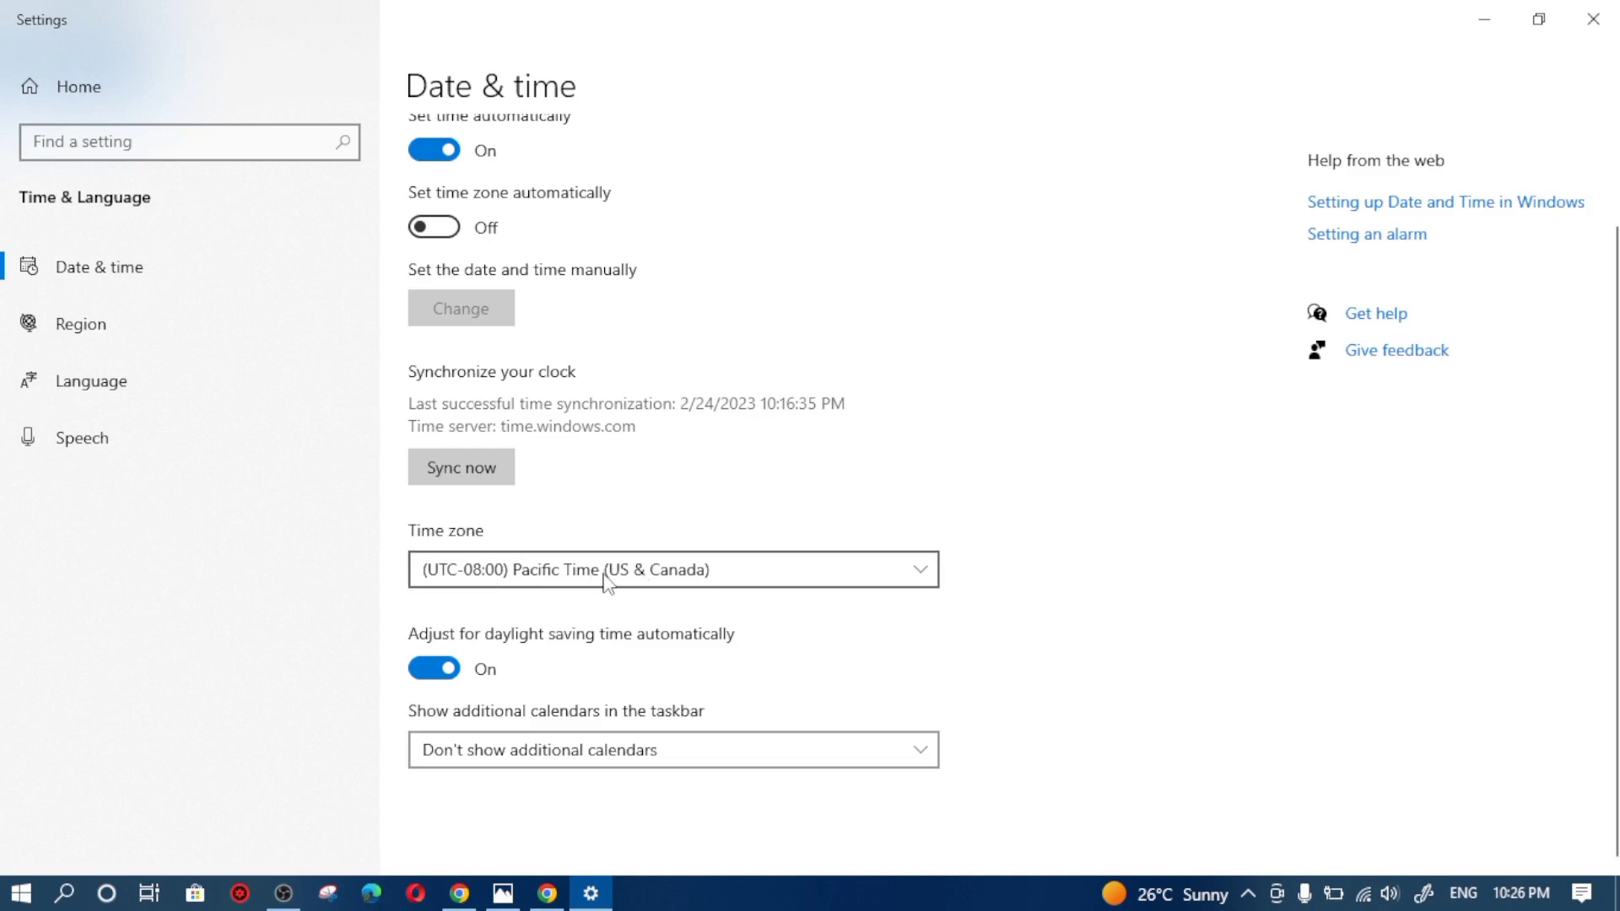
{"action": "left_click", "coordinate": [800, 582]}
{"action": "scroll", "coordinate": [759, 539], "scroll_direction": "down", "scroll_amount": 2}
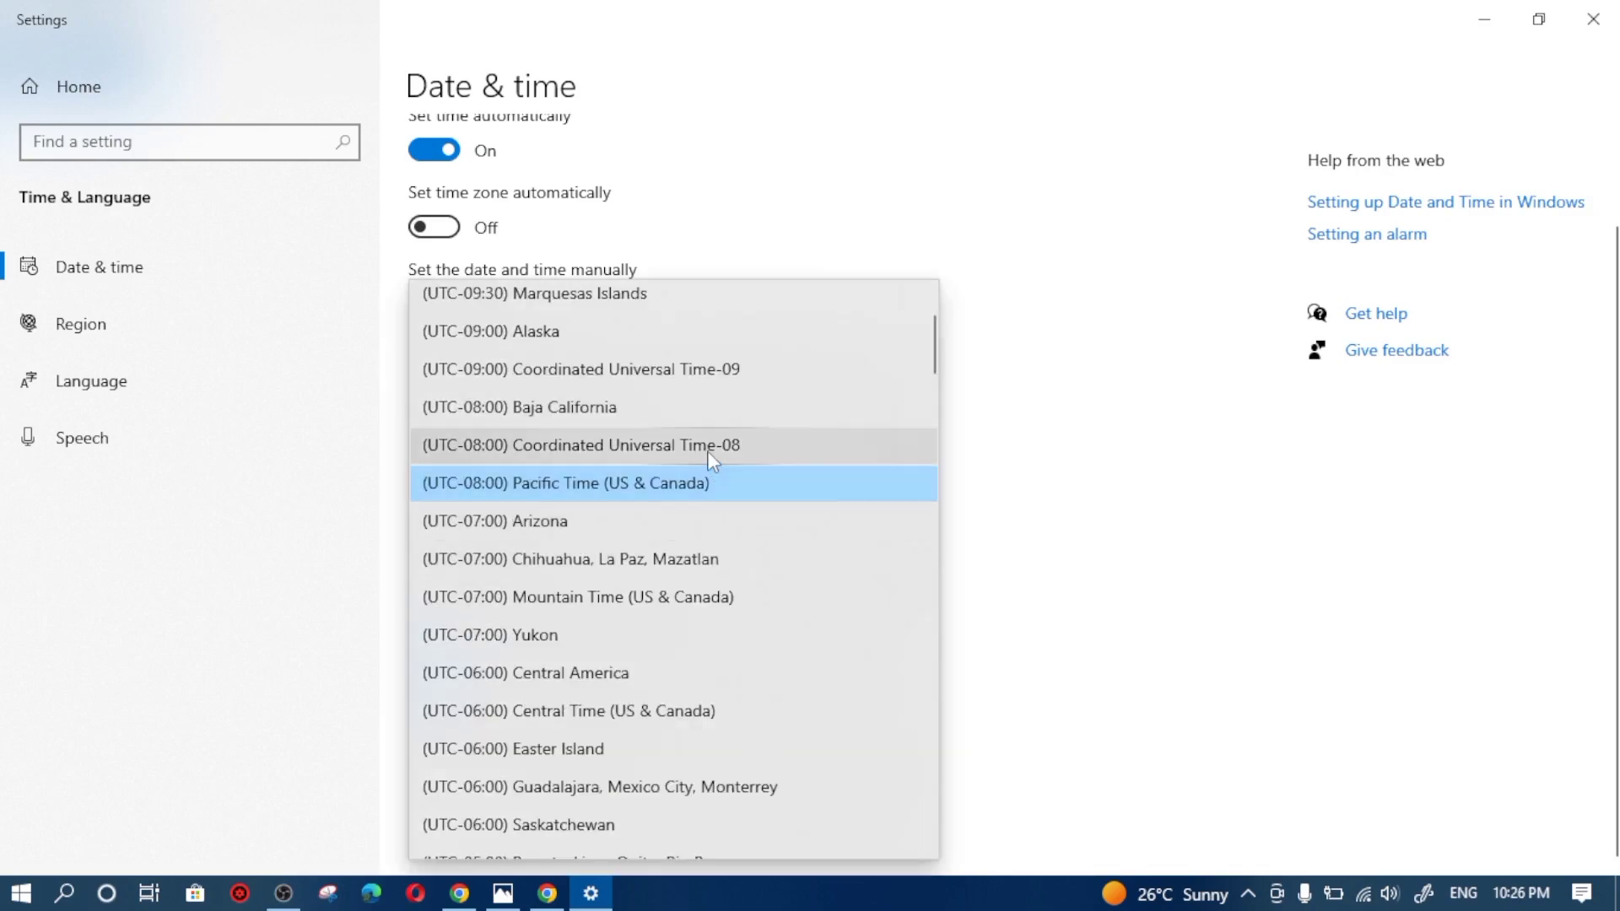
{"action": "scroll", "coordinate": [707, 451], "scroll_direction": "up", "scroll_amount": 2}
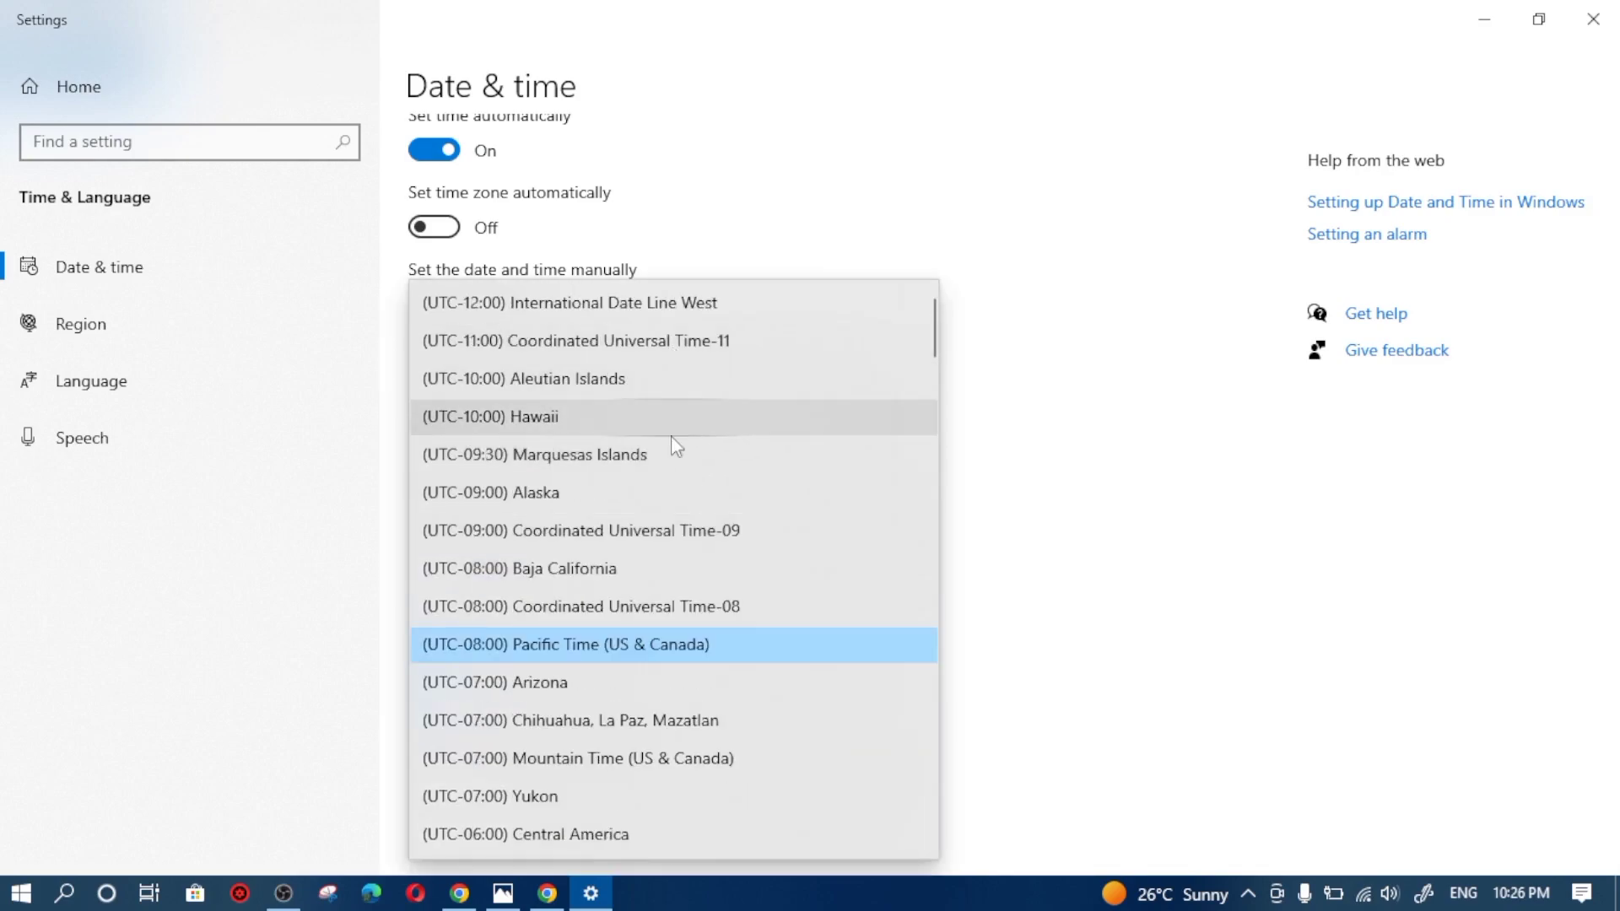
{"action": "scroll", "coordinate": [670, 456], "scroll_direction": "down", "scroll_amount": 15}
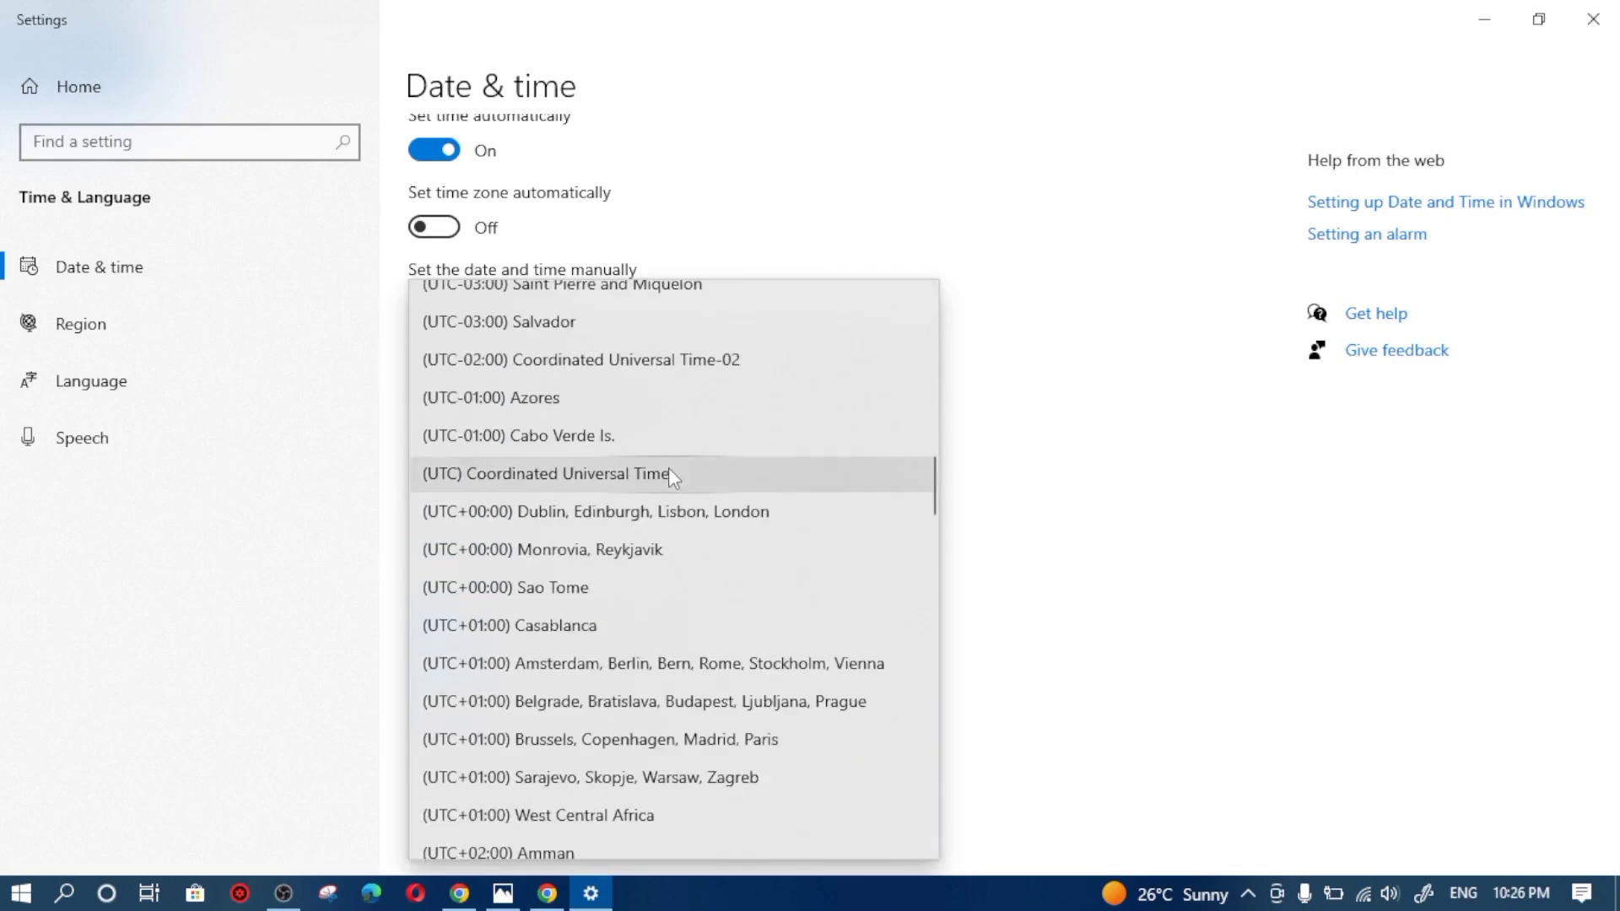
{"action": "scroll", "coordinate": [668, 469], "scroll_direction": "down", "scroll_amount": 8}
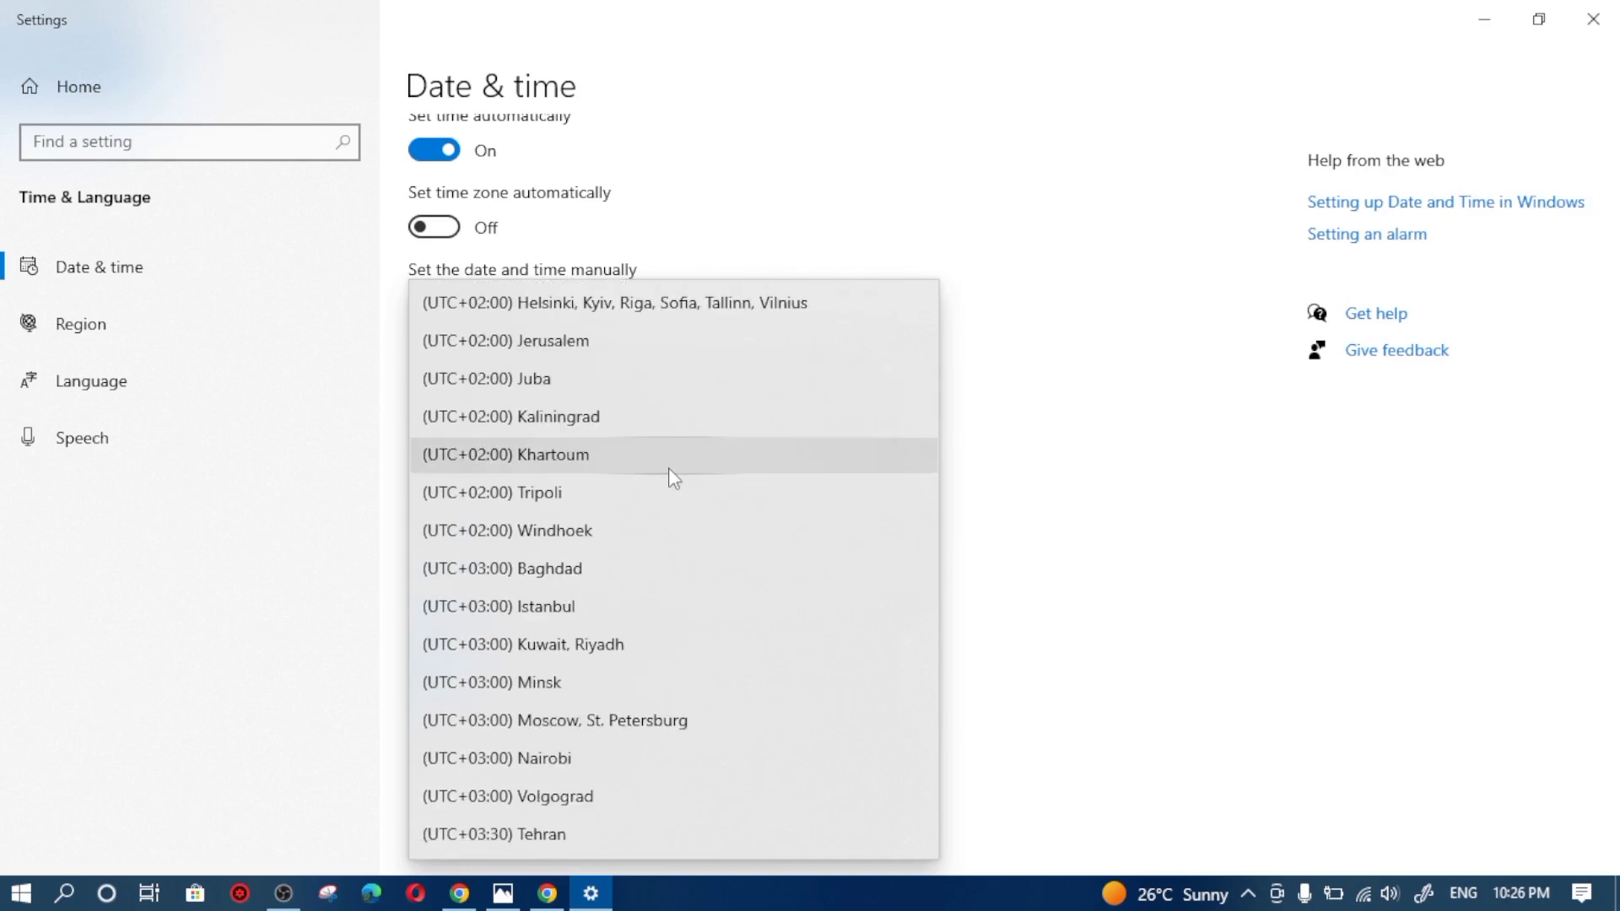
{"action": "scroll", "coordinate": [669, 467], "scroll_direction": "down", "scroll_amount": 1}
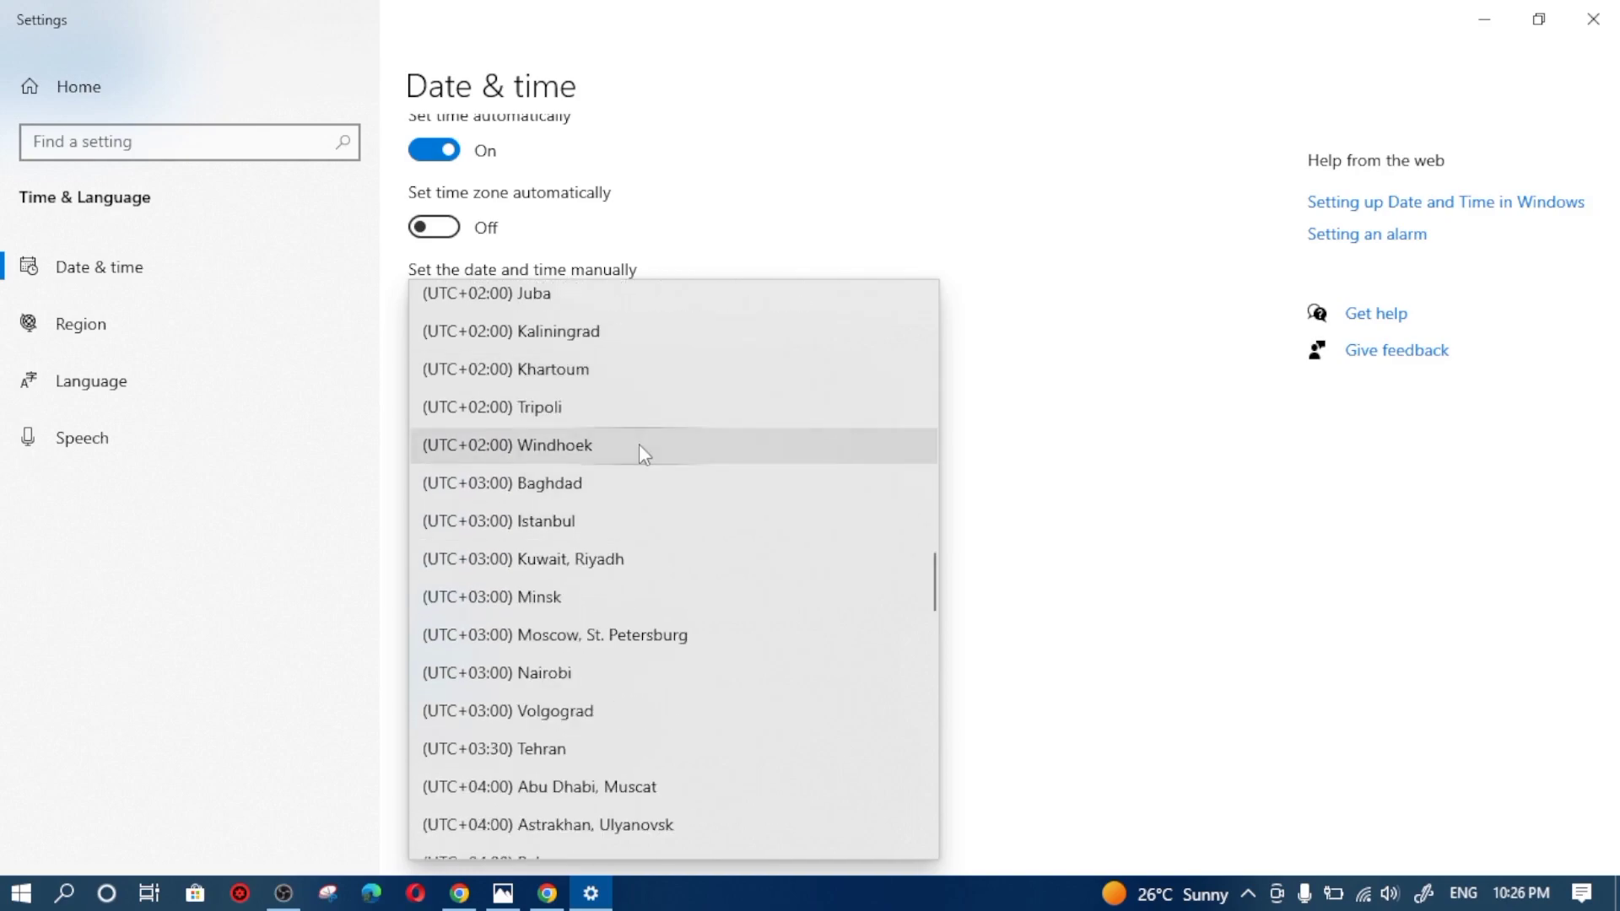
{"action": "scroll", "coordinate": [643, 455], "scroll_direction": "down", "scroll_amount": 6}
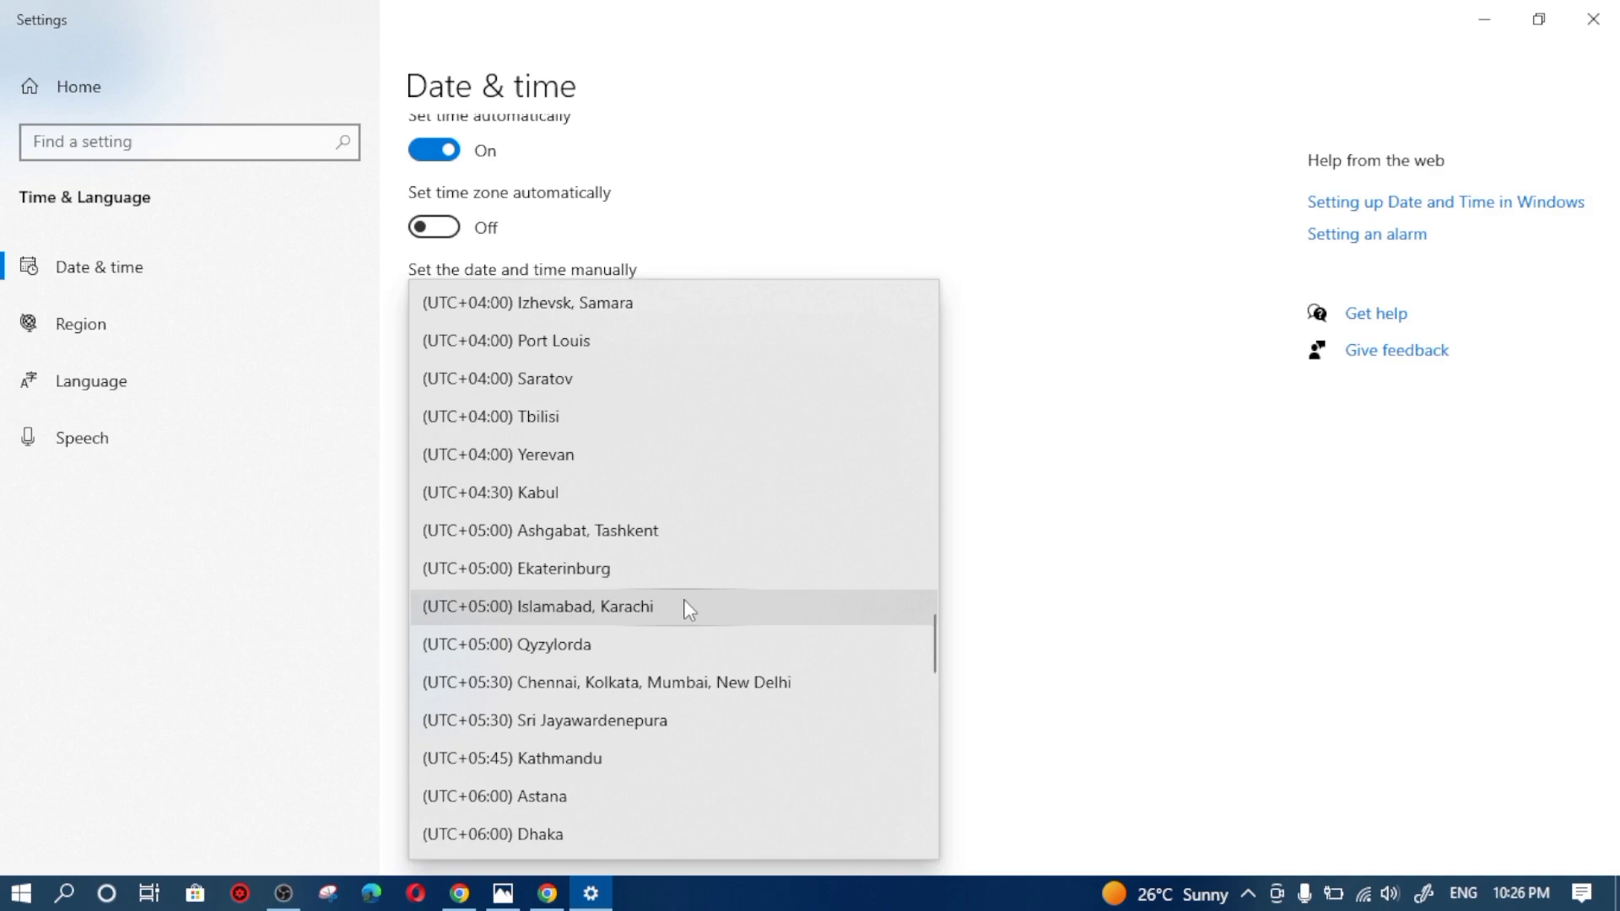
Select (UTC+05:00) Islamabad, Karachi as the time zone and sync the clock now
{"action": "left_click", "coordinate": [688, 607]}
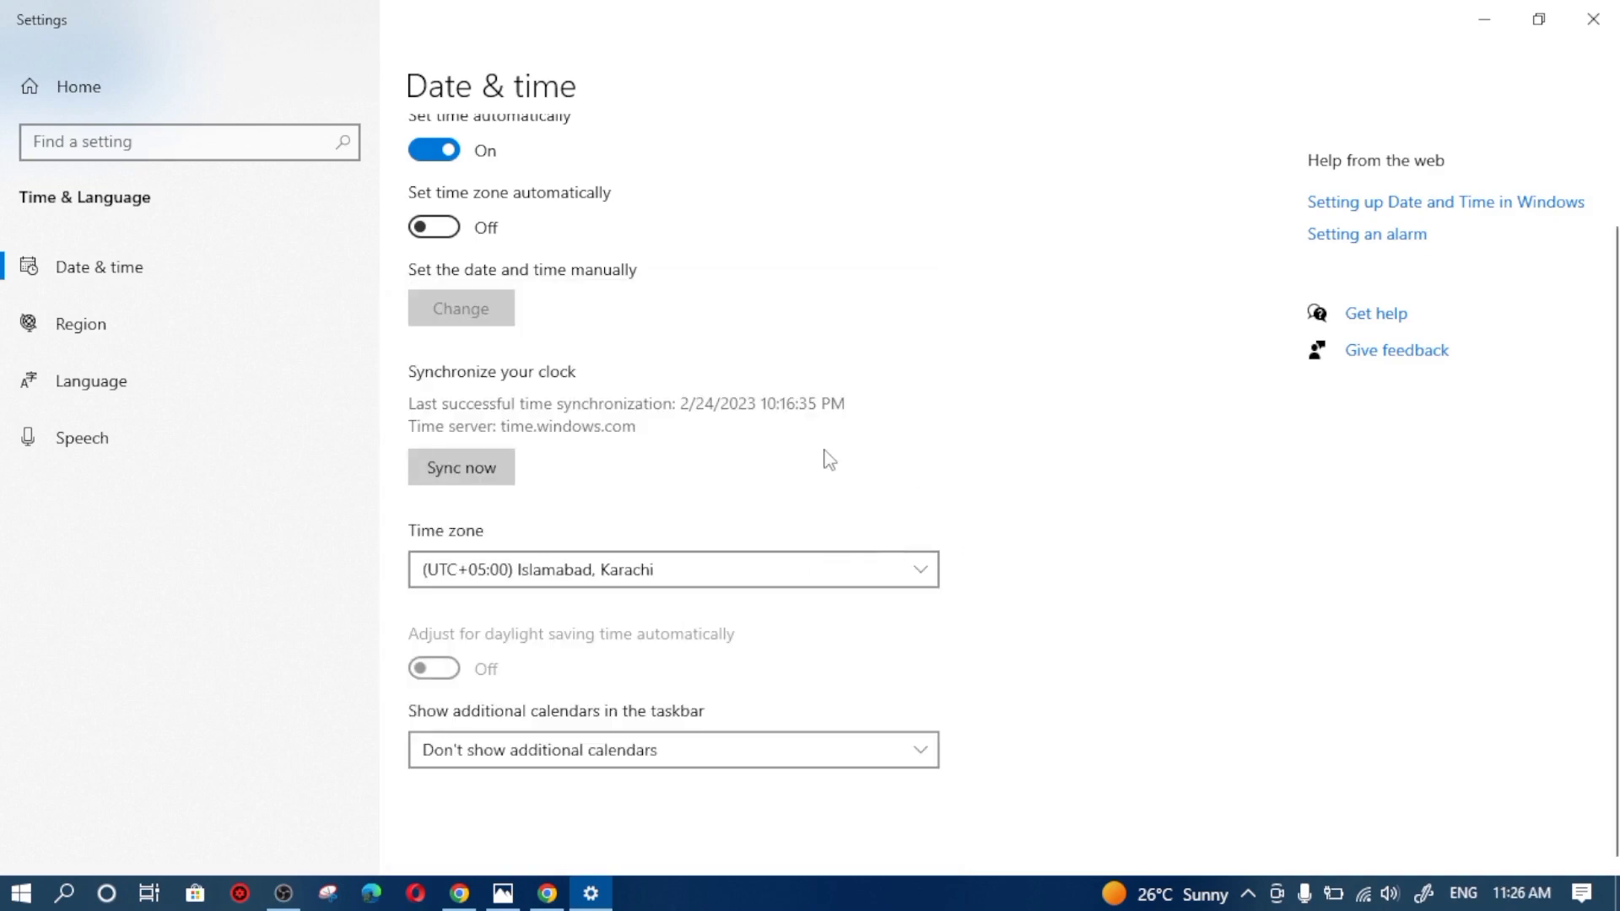
{"action": "scroll", "coordinate": [709, 361], "scroll_direction": "up", "scroll_amount": 3}
{"action": "scroll", "coordinate": [708, 361], "scroll_direction": "down", "scroll_amount": 3}
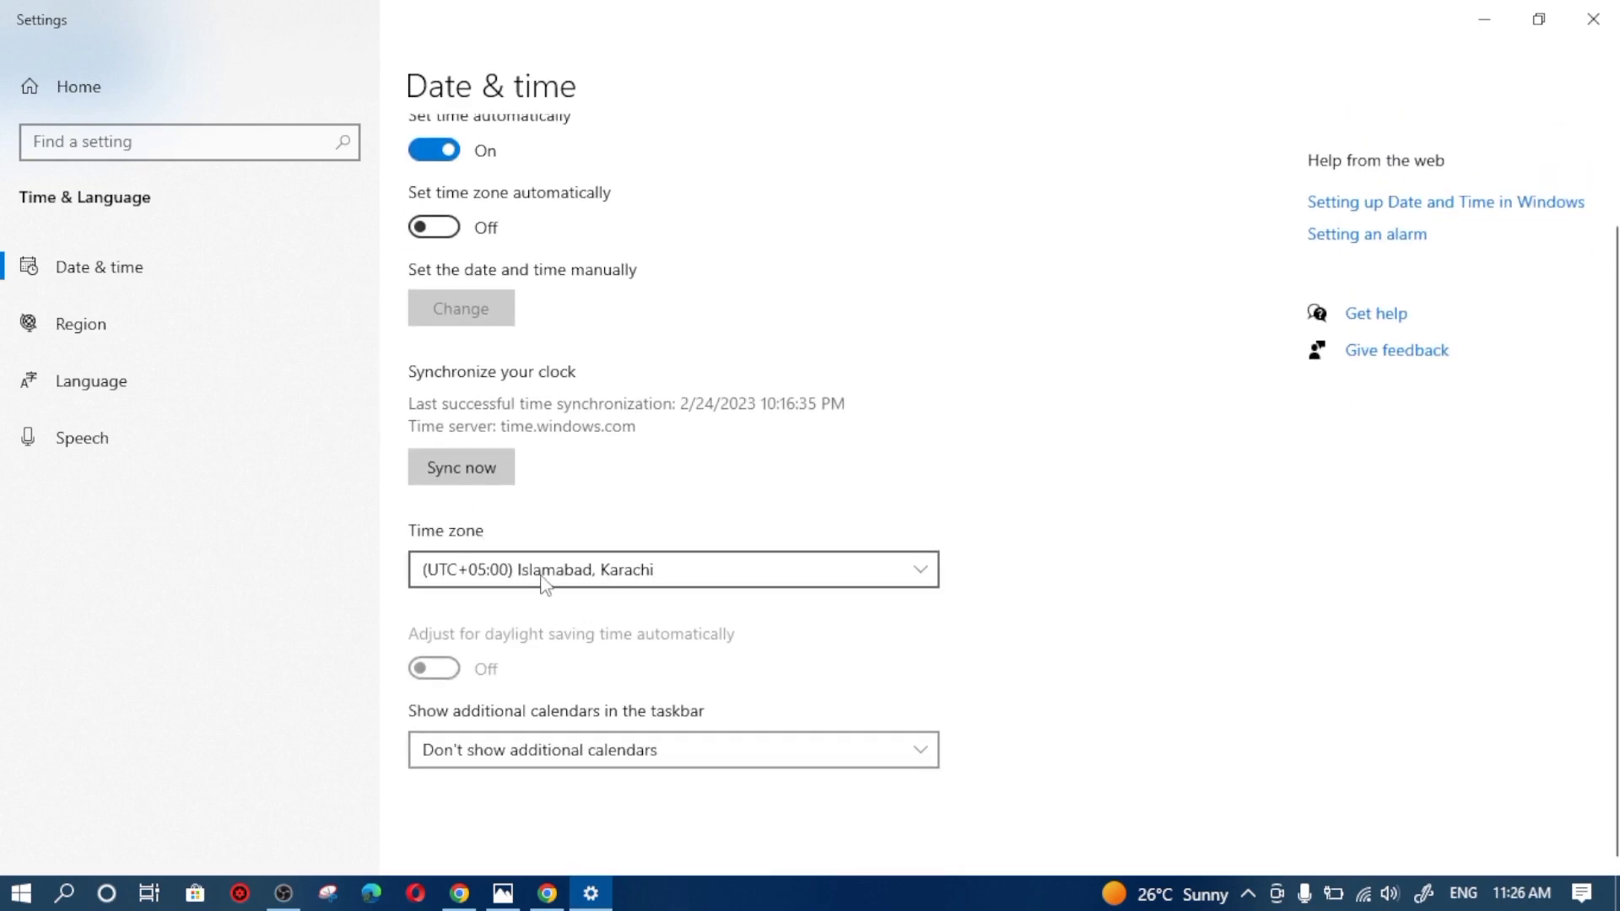
{"action": "left_click", "coordinate": [466, 475]}
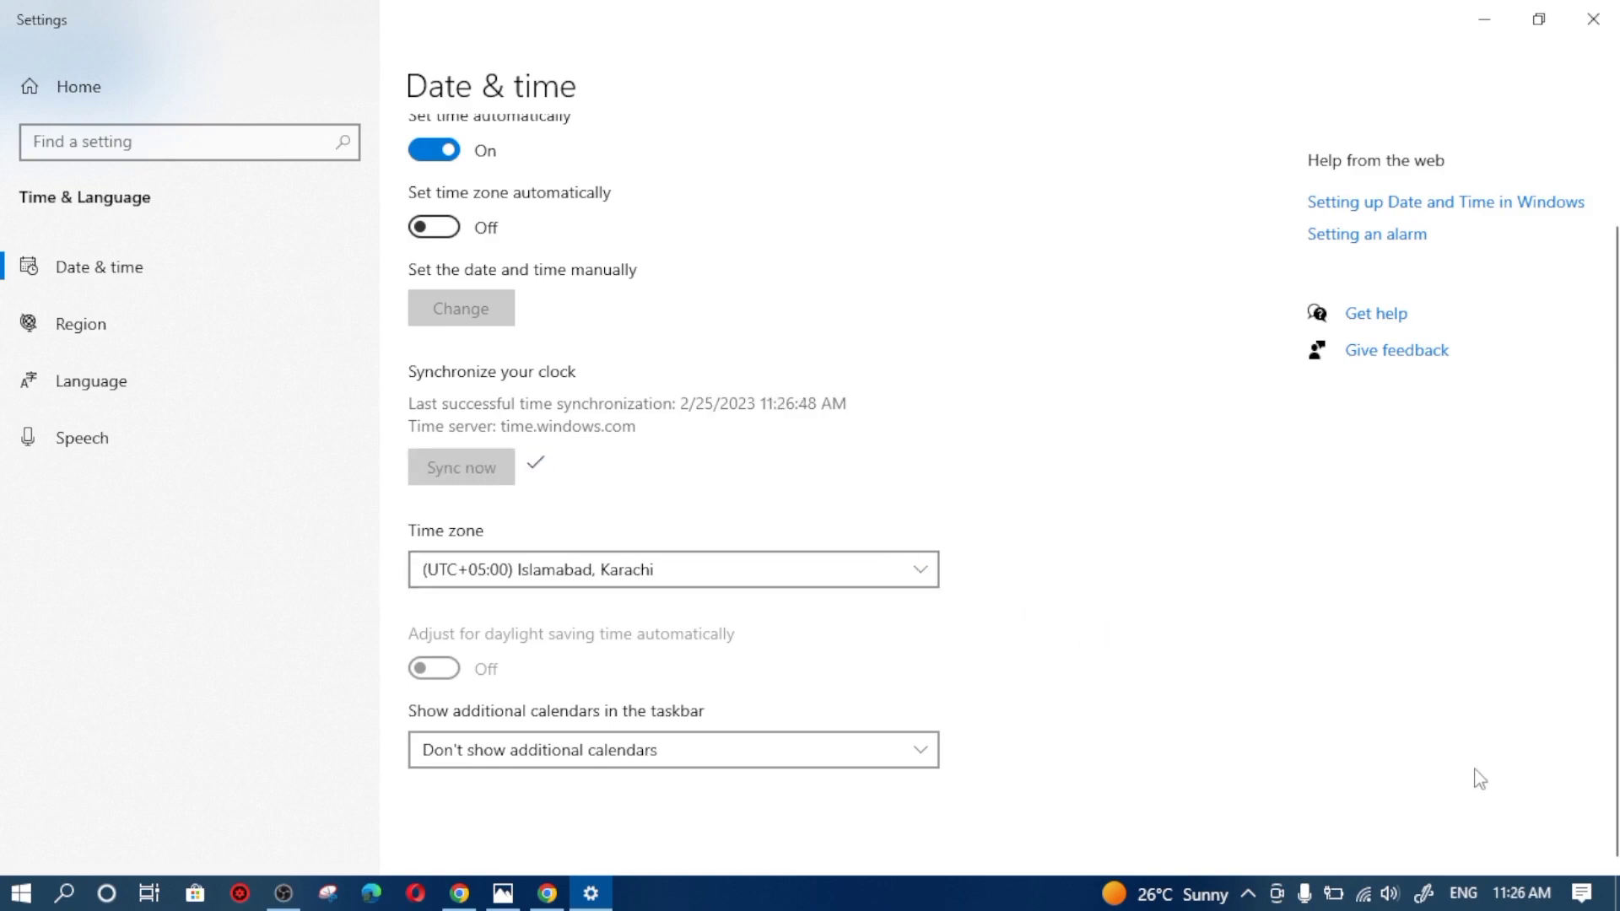
Check the updated date and time in the taskbar calendar, then close Settings
{"action": "left_click", "coordinate": [1529, 896]}
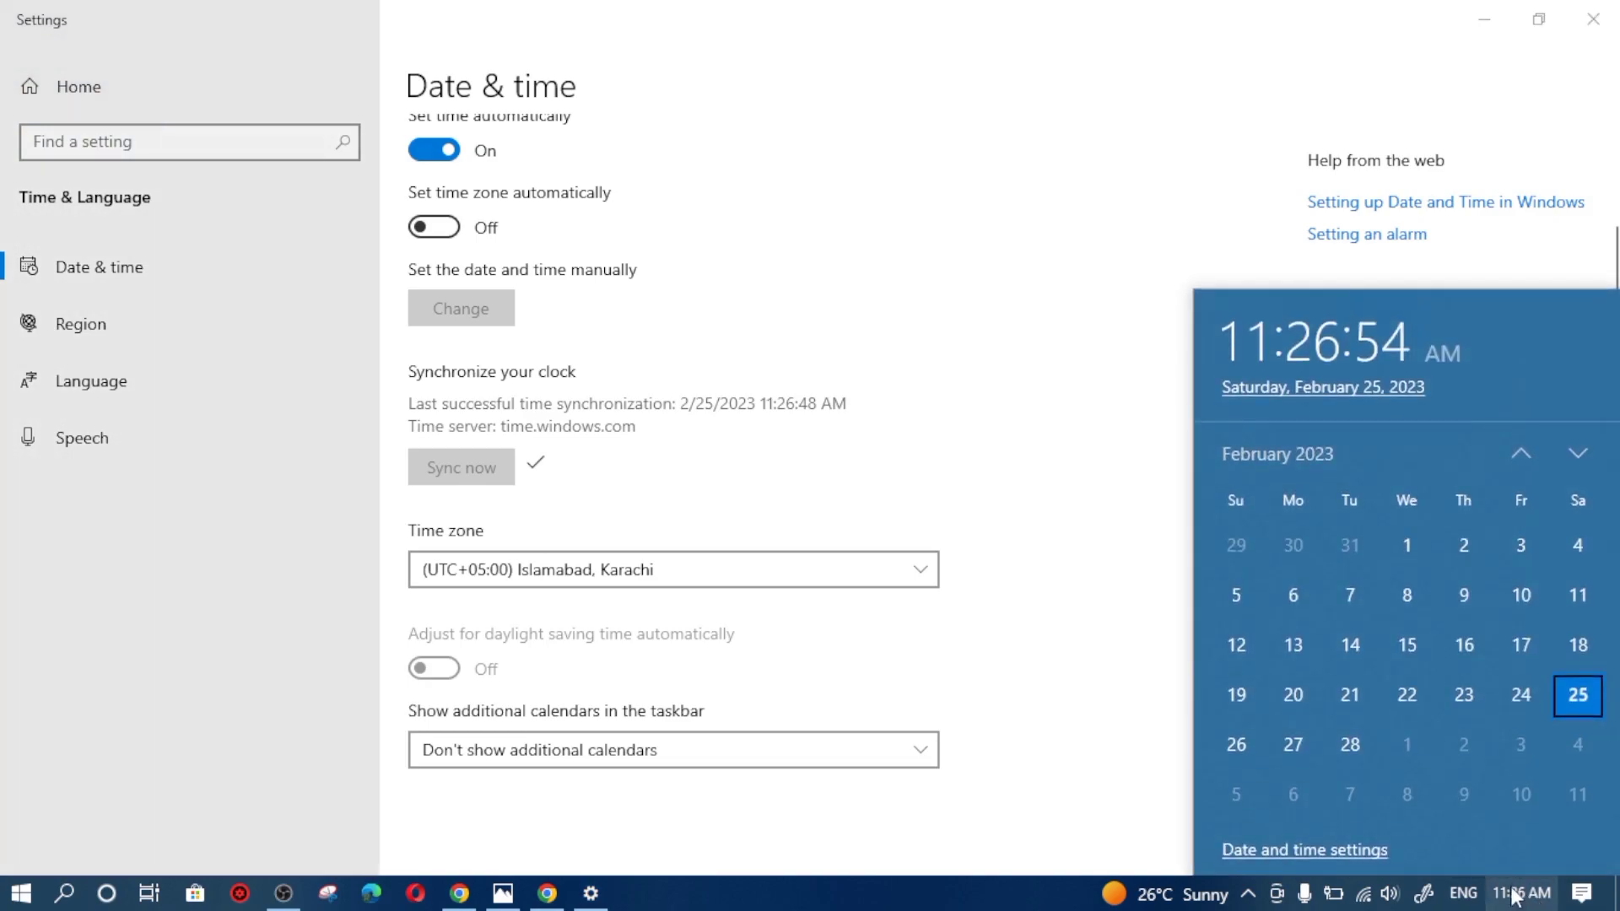
{"action": "left_click", "coordinate": [1067, 609]}
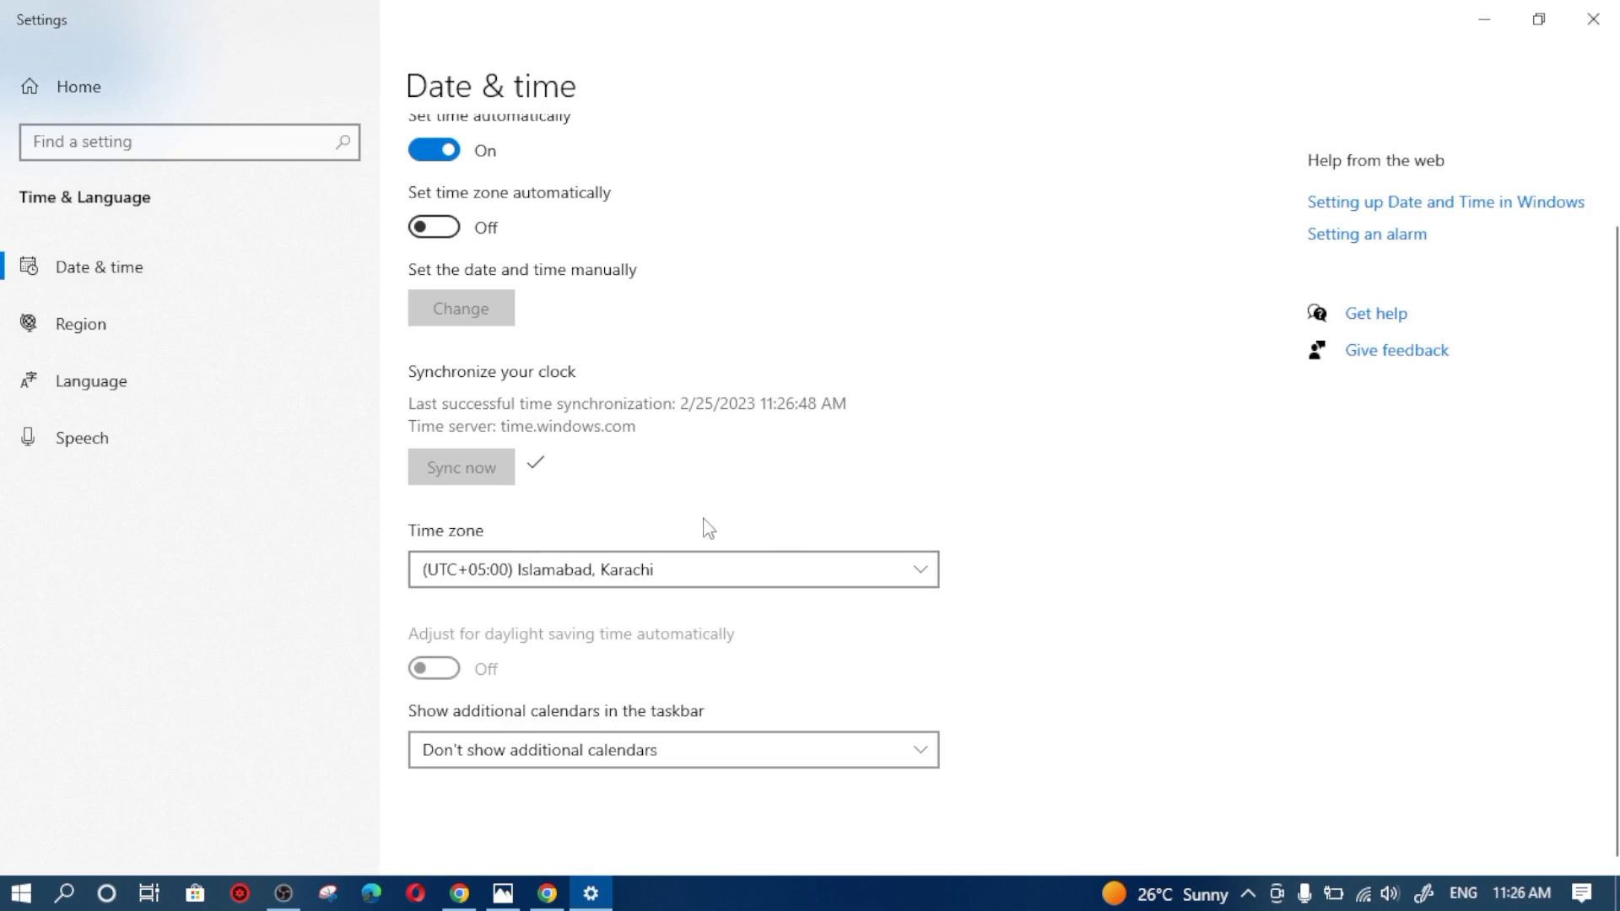
{"action": "left_click", "coordinate": [1597, 23]}
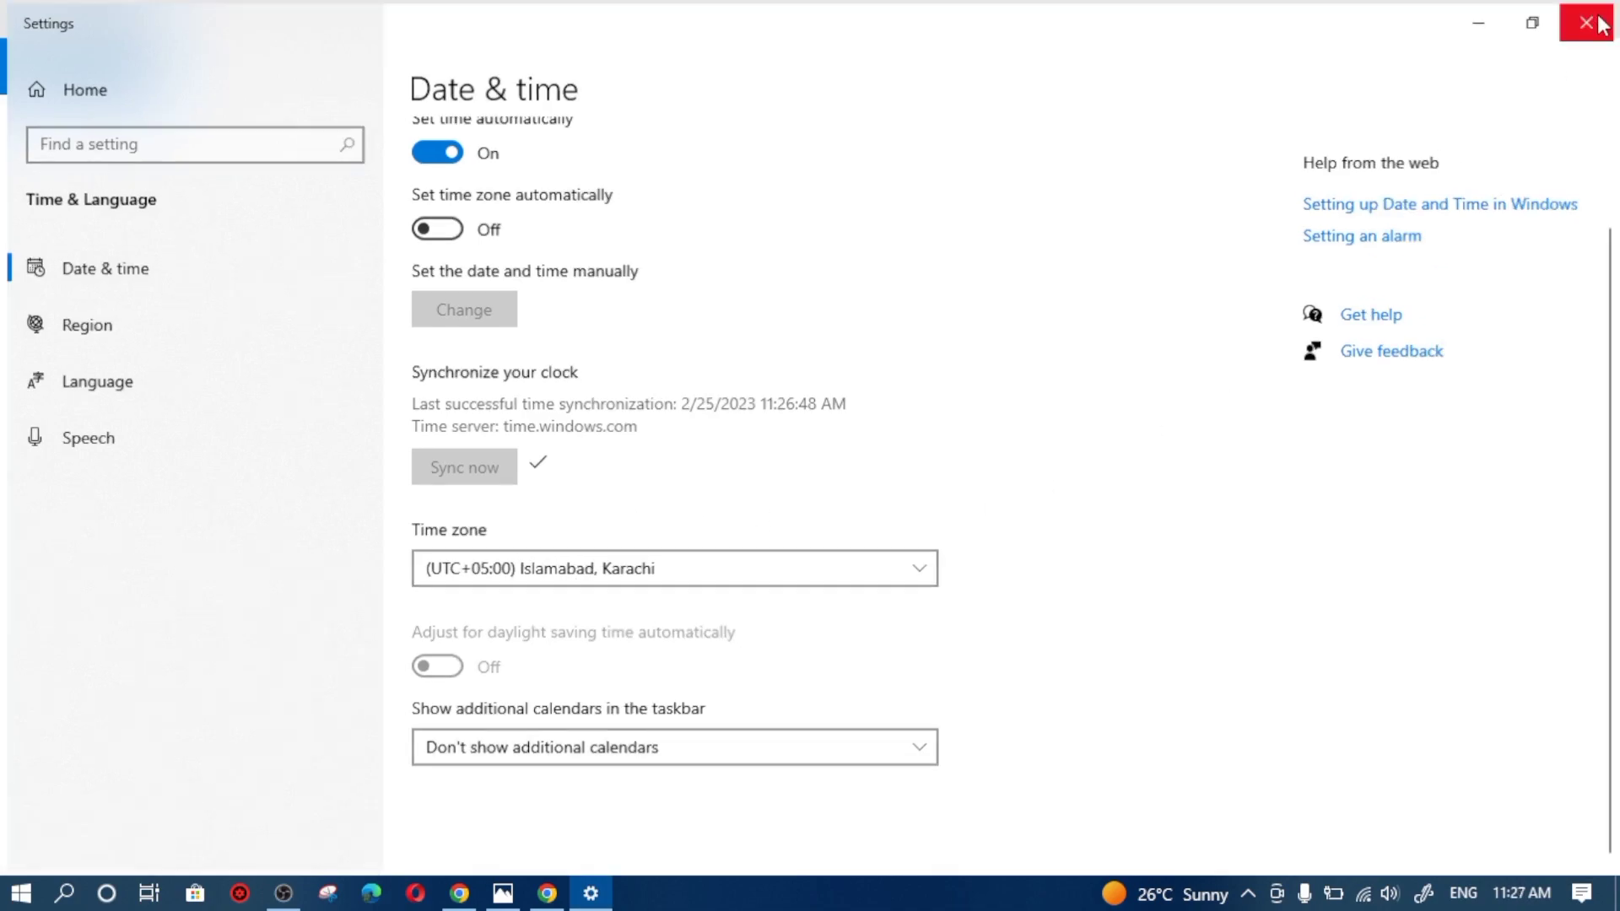
Check the ChatGPT chat window in Chrome, switch to the blog tab, then minimize both Chrome windows
{"action": "left_click", "coordinate": [540, 907]}
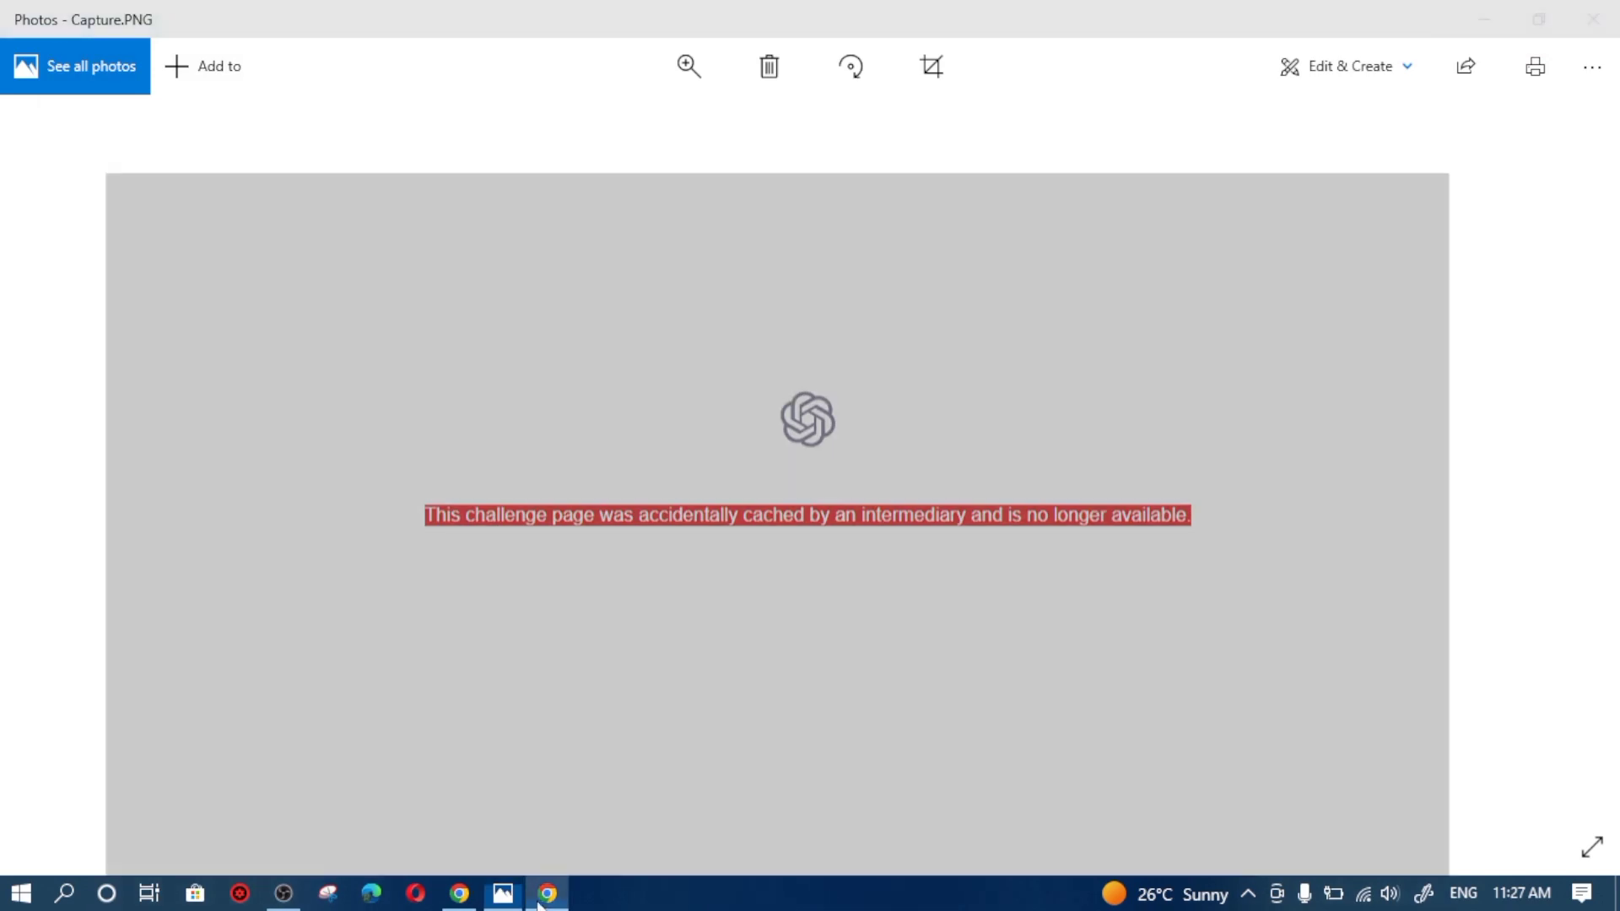
{"action": "left_click", "coordinate": [459, 894]}
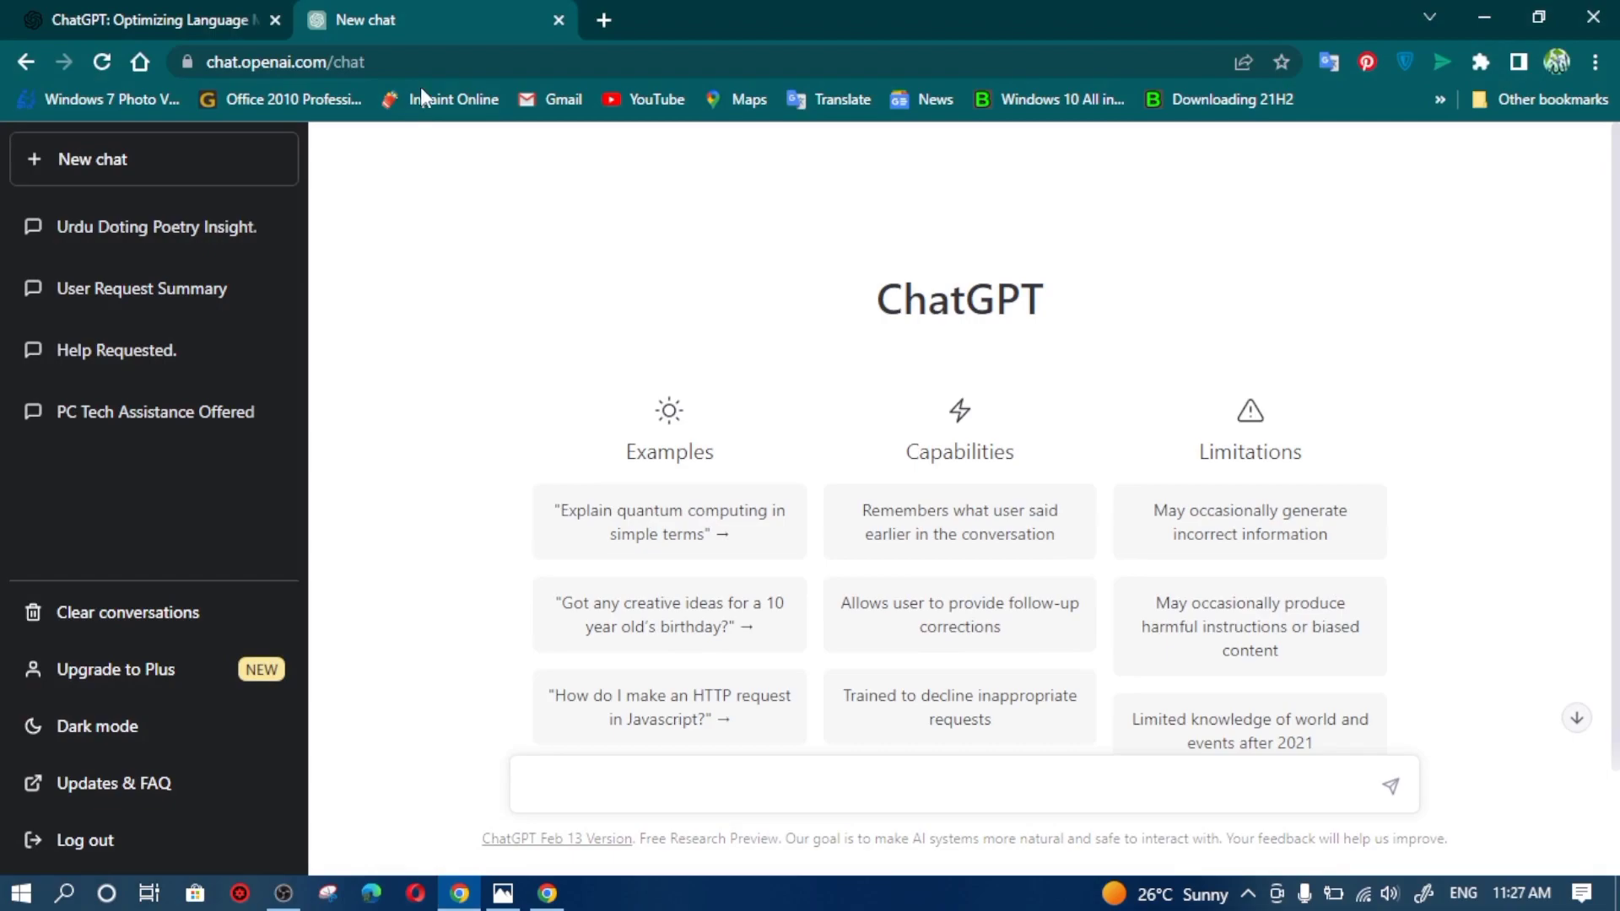
{"action": "left_click", "coordinate": [289, 30]}
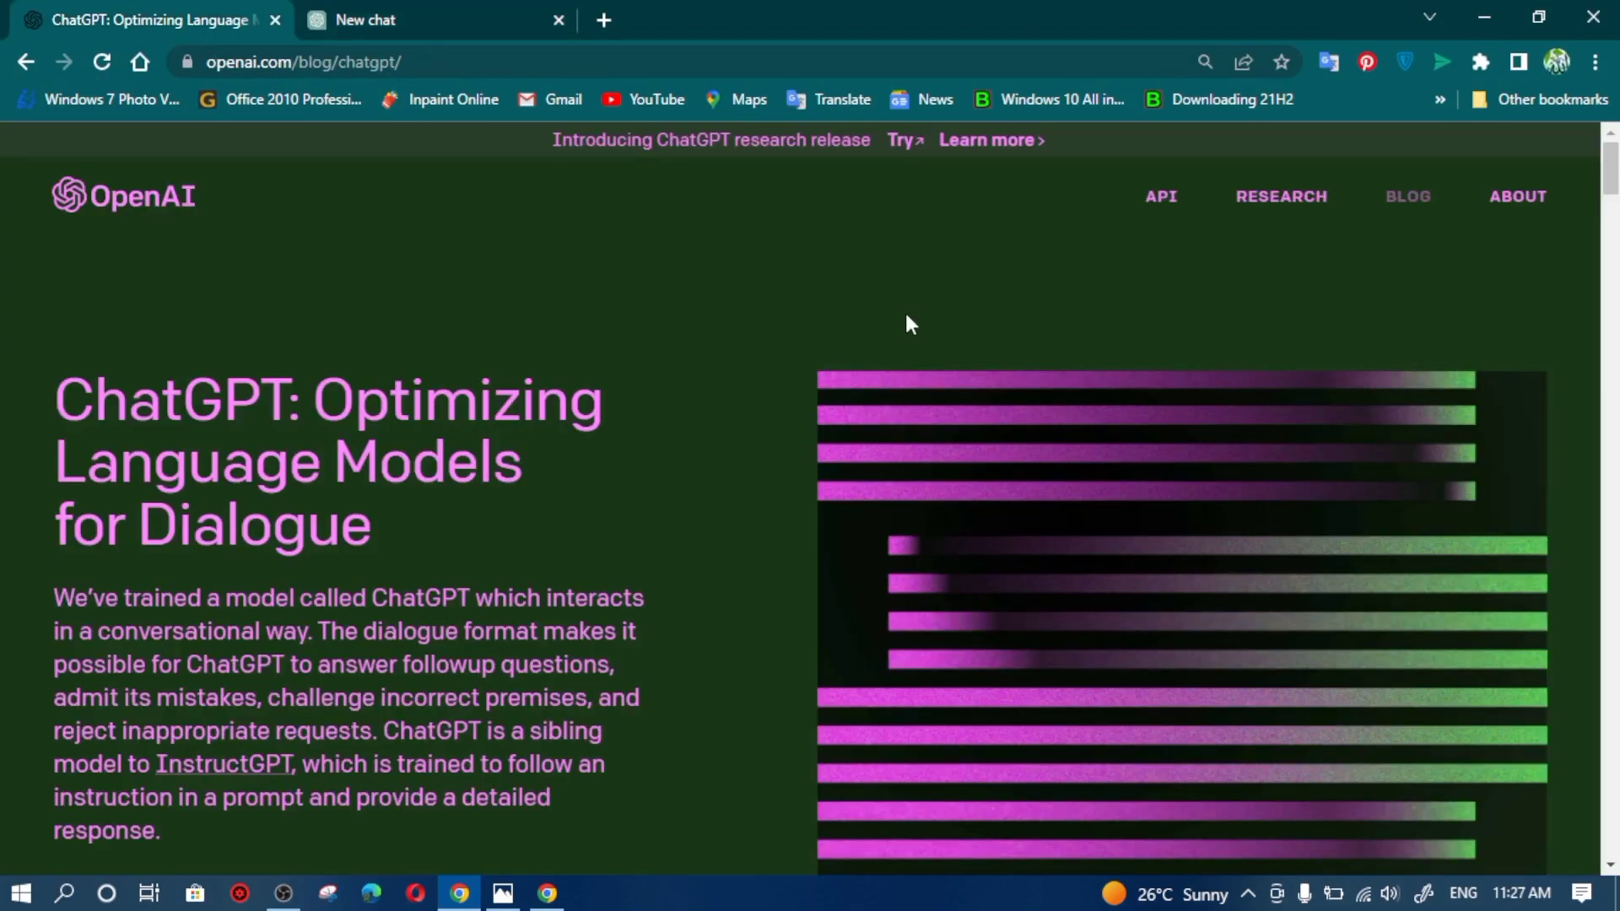
{"action": "left_click", "coordinate": [1483, 15]}
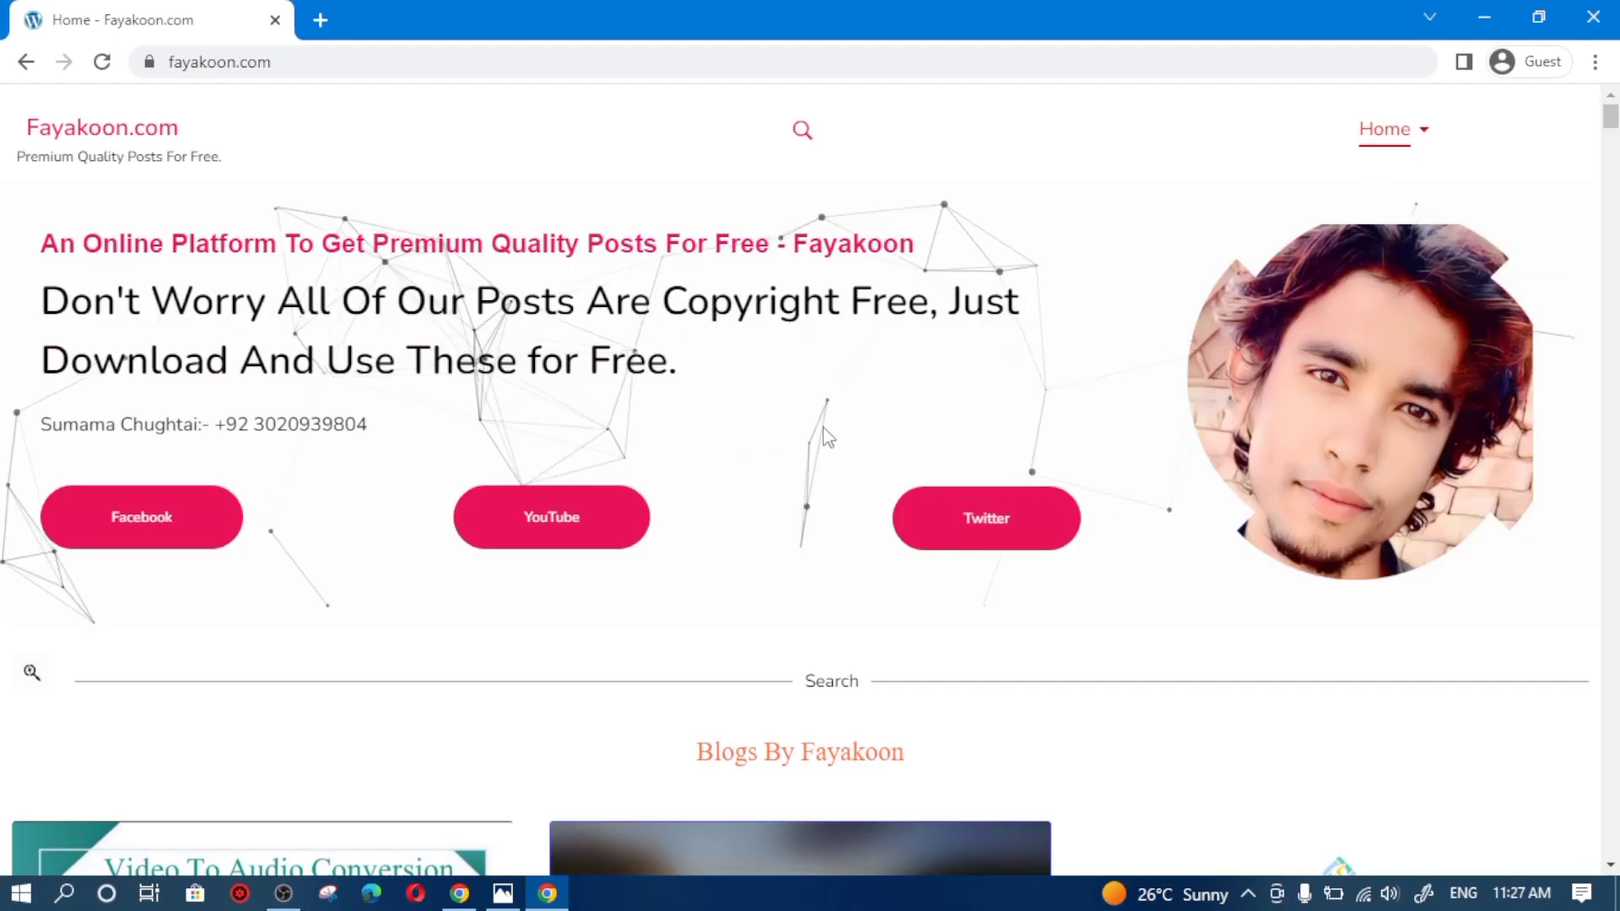
{"action": "left_click", "coordinate": [1482, 17]}
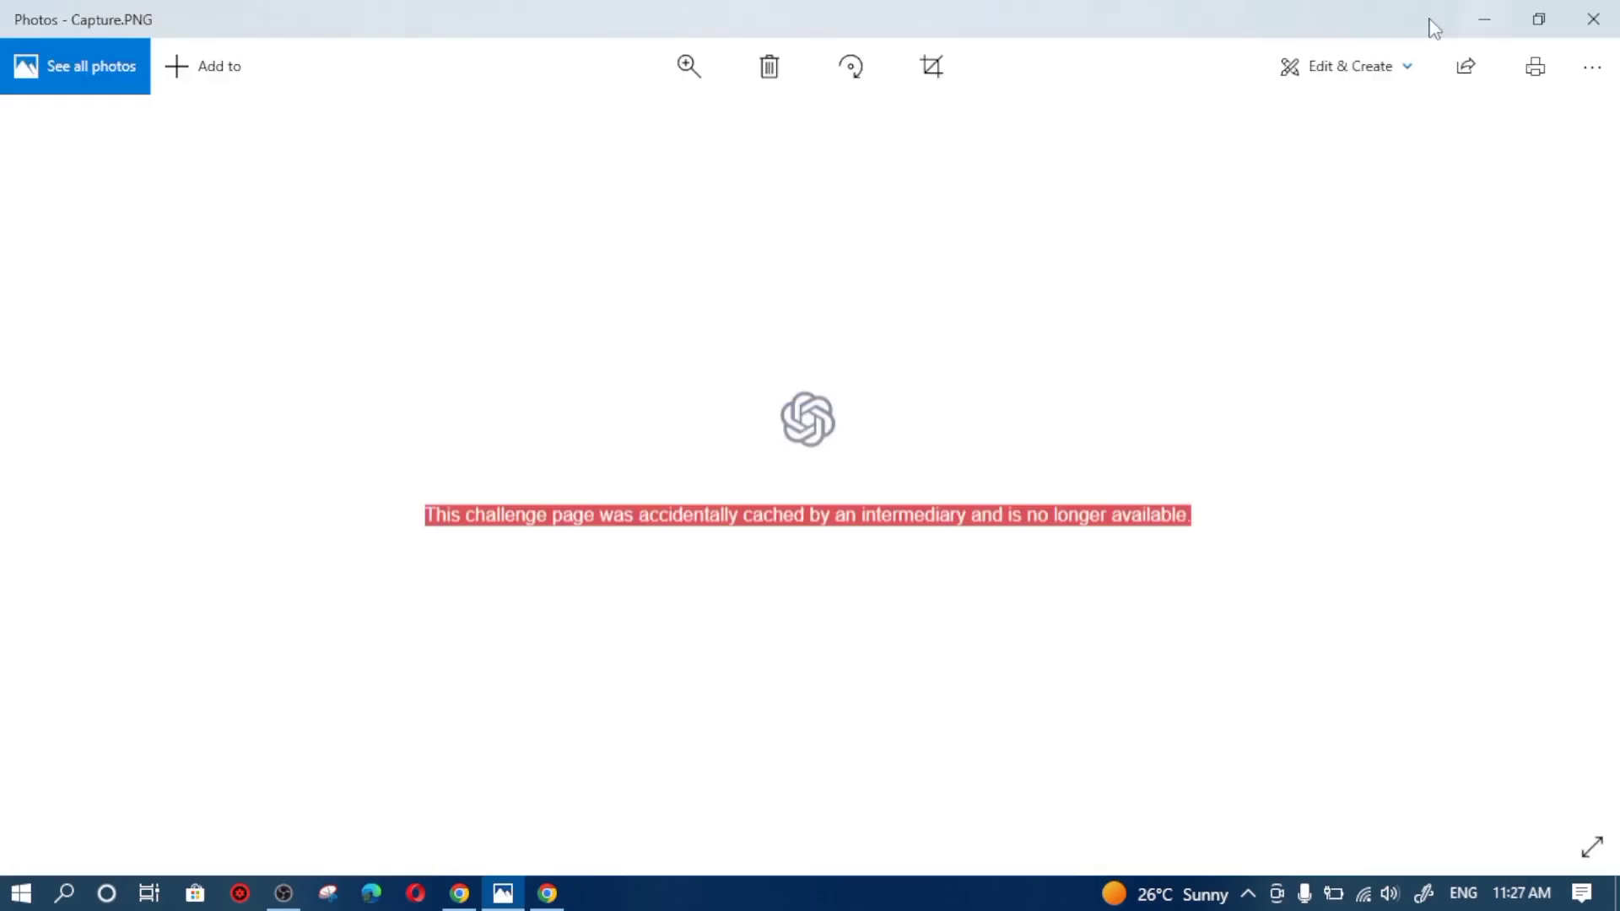
{"action": "left_click", "coordinate": [1608, 17]}
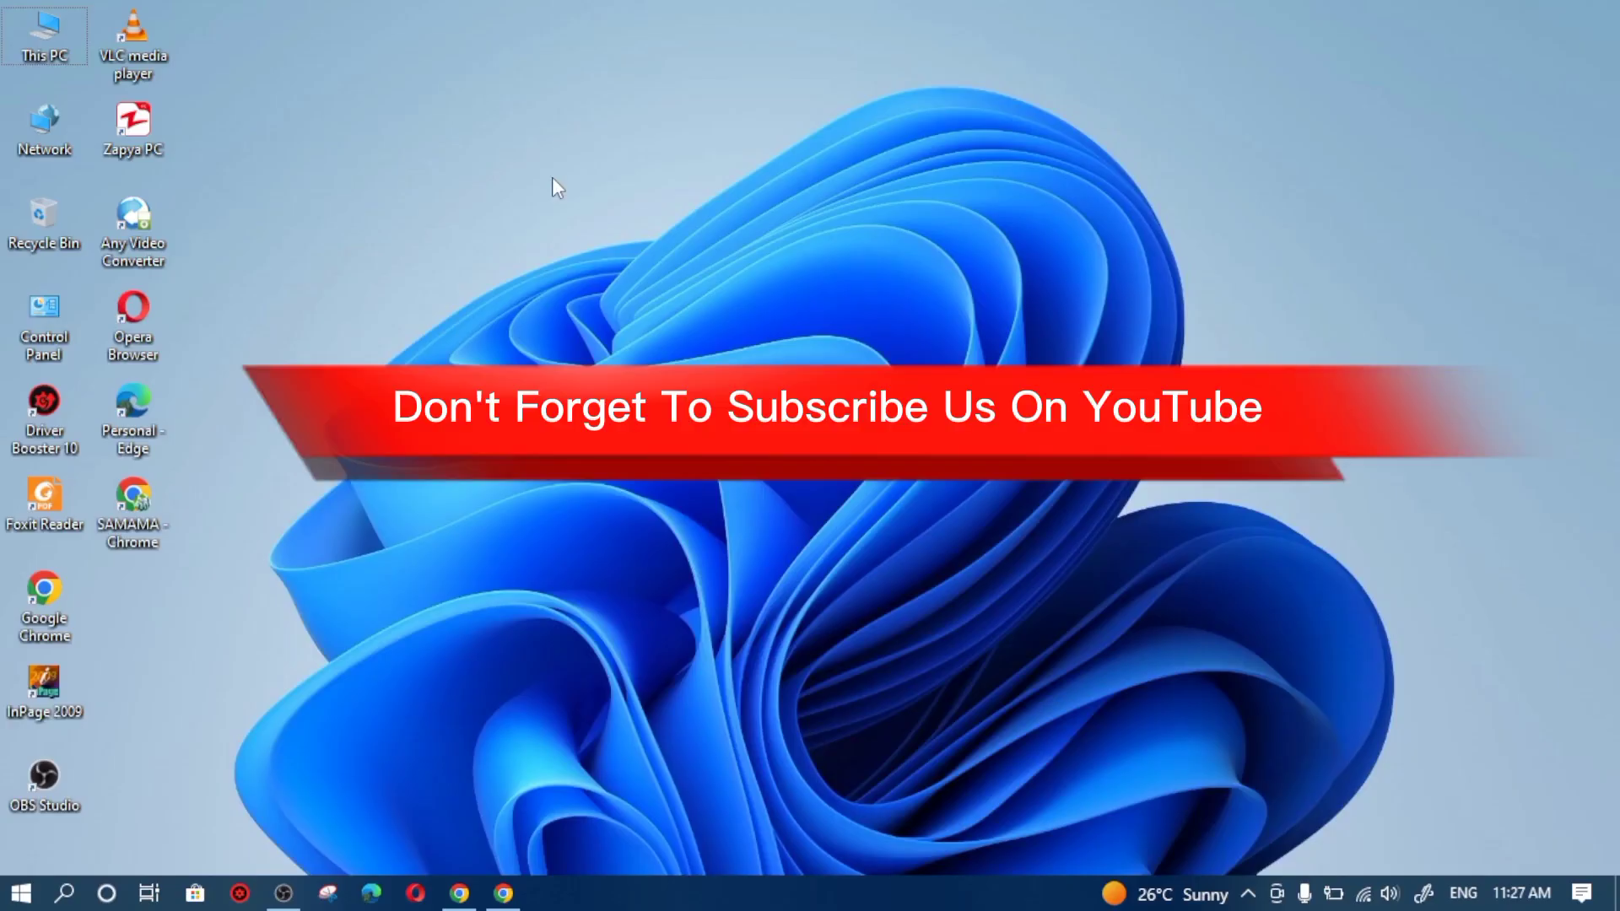